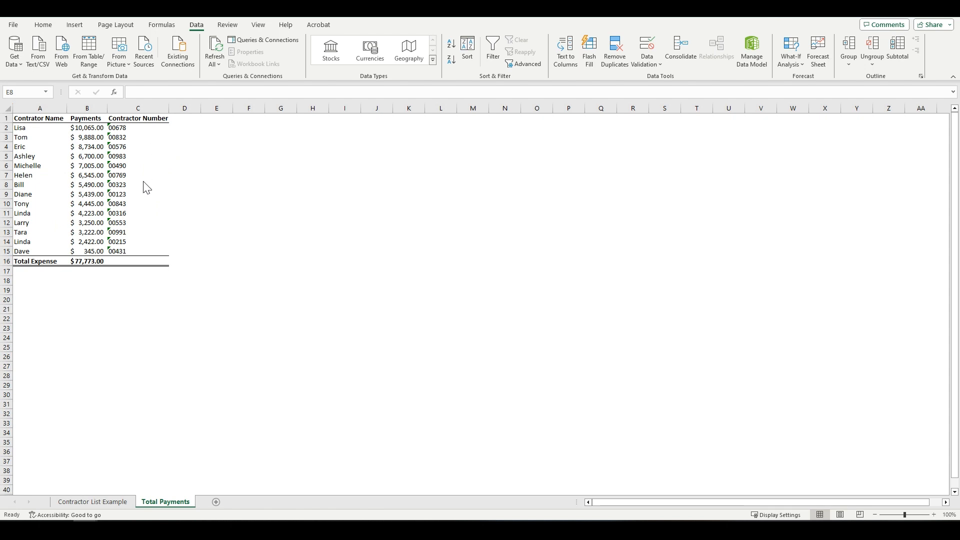
# Examine the contractor numbers, names, SSNs and Total Payments column on the Contractor List Example sheet alongside the Total Payments sheet.
pyautogui.click(111, 501)
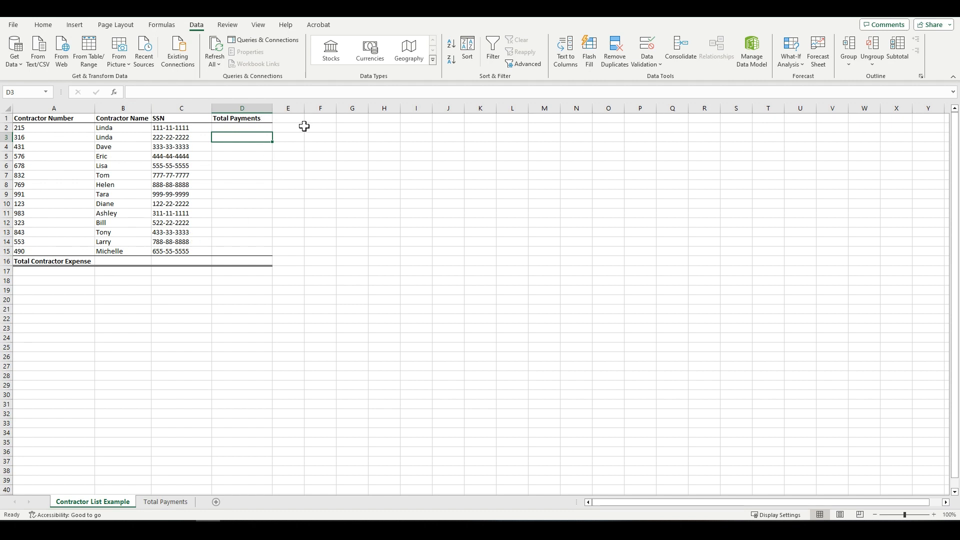
pyautogui.click(252, 166)
pyautogui.click(258, 148)
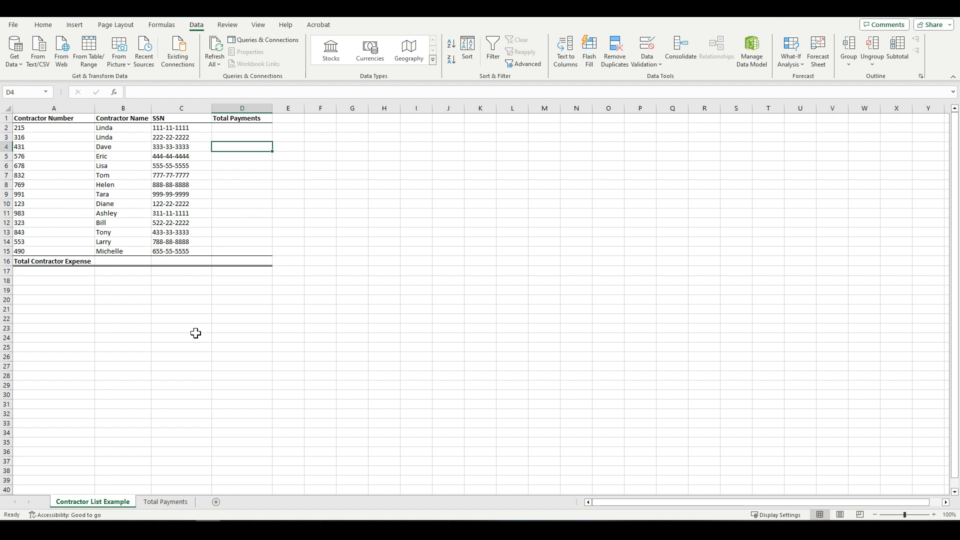
pyautogui.click(176, 503)
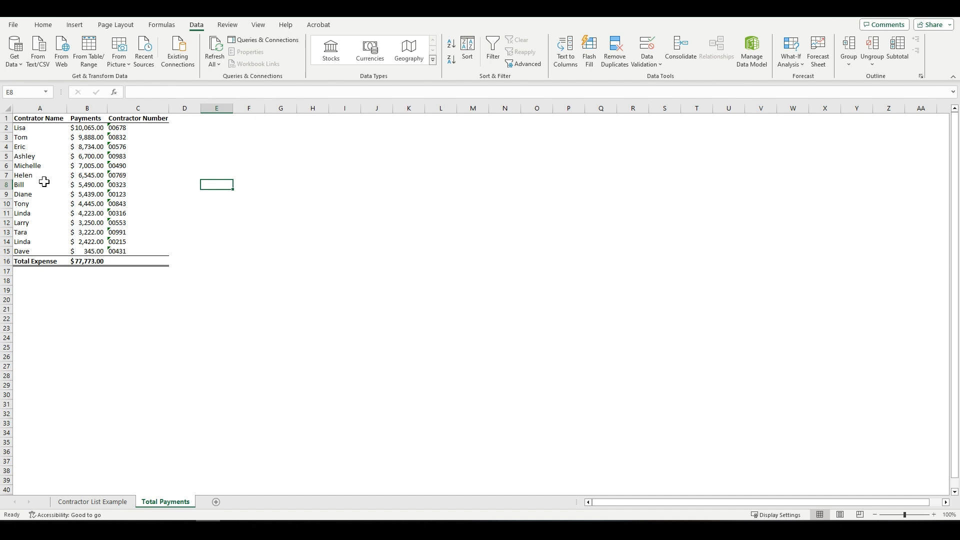
pyautogui.click(93, 502)
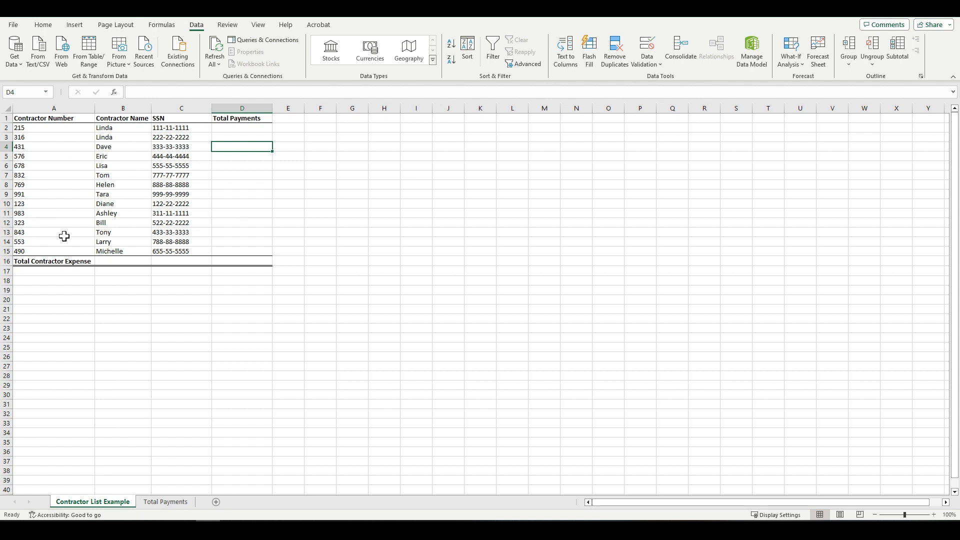
pyautogui.click(34, 129)
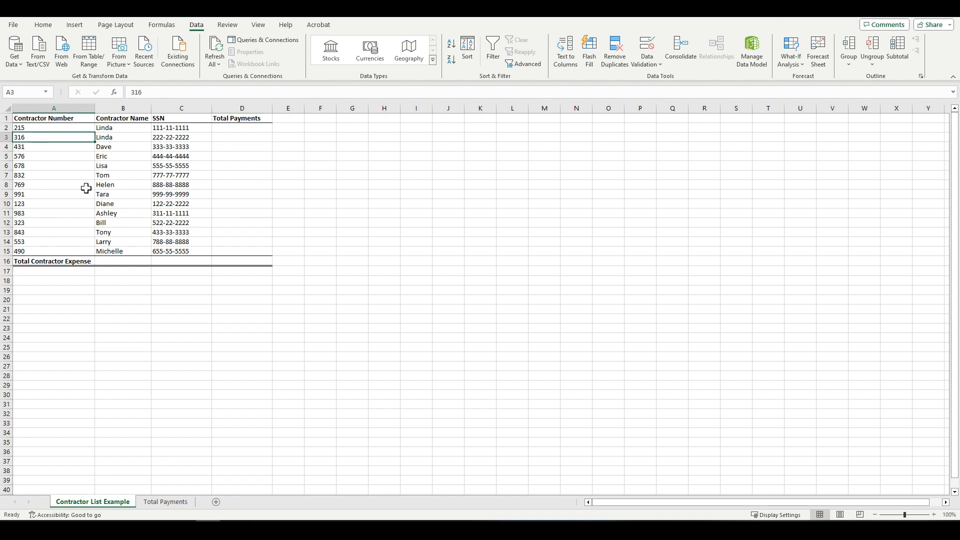
pyautogui.click(128, 129)
pyautogui.click(172, 129)
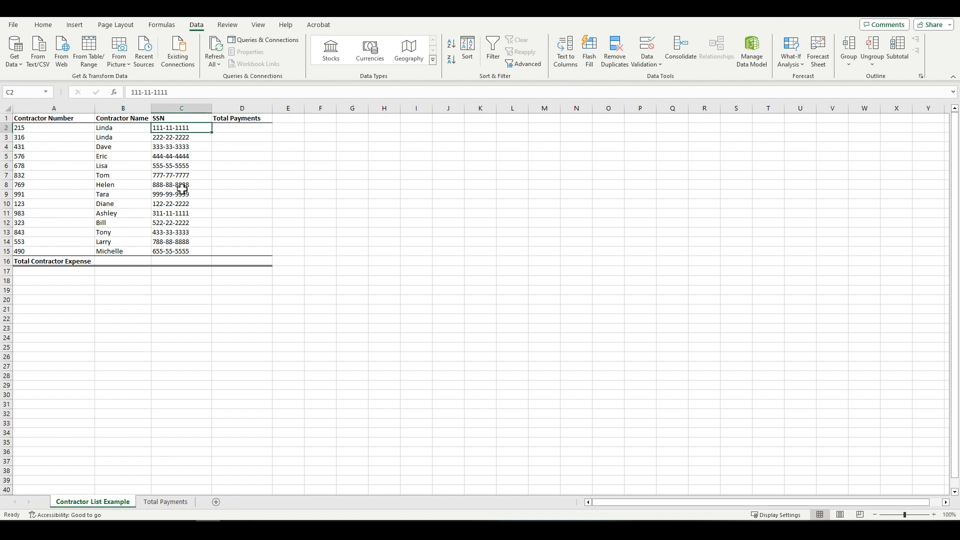
pyautogui.moveTo(128, 128); pyautogui.dragTo(127, 142)
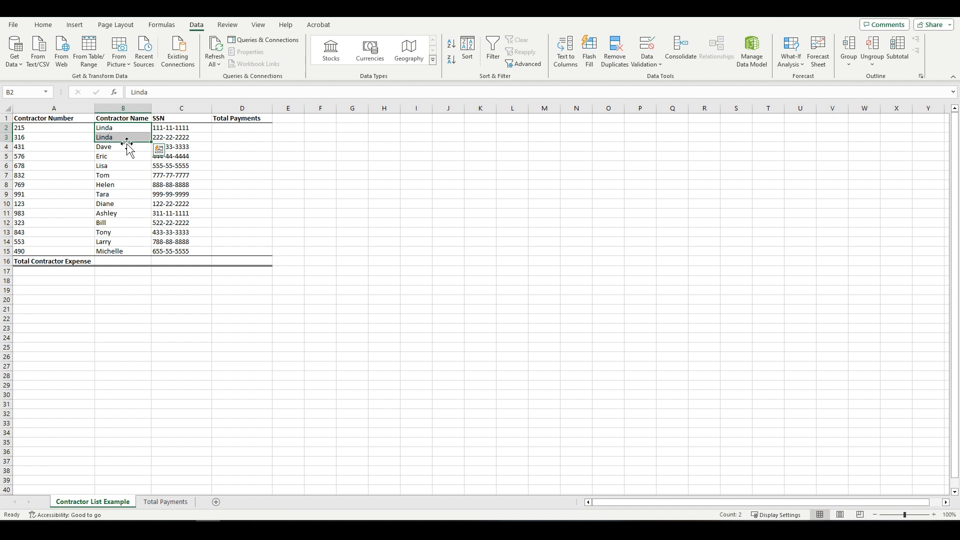
pyautogui.click(183, 128)
pyautogui.click(52, 173)
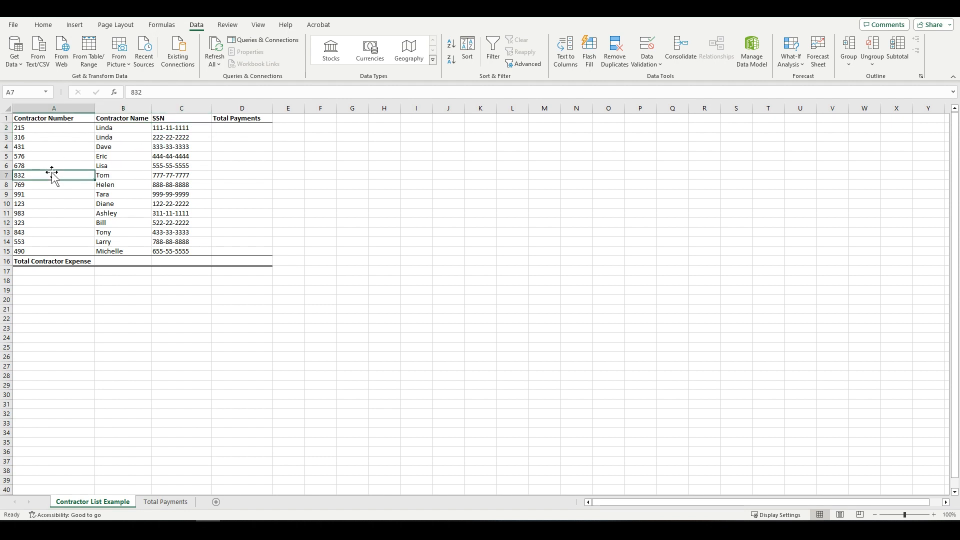
# Compare how contractor numbers are formatted on the Total Payments sheet and on the Contractor List Example sheet.
pyautogui.click(156, 503)
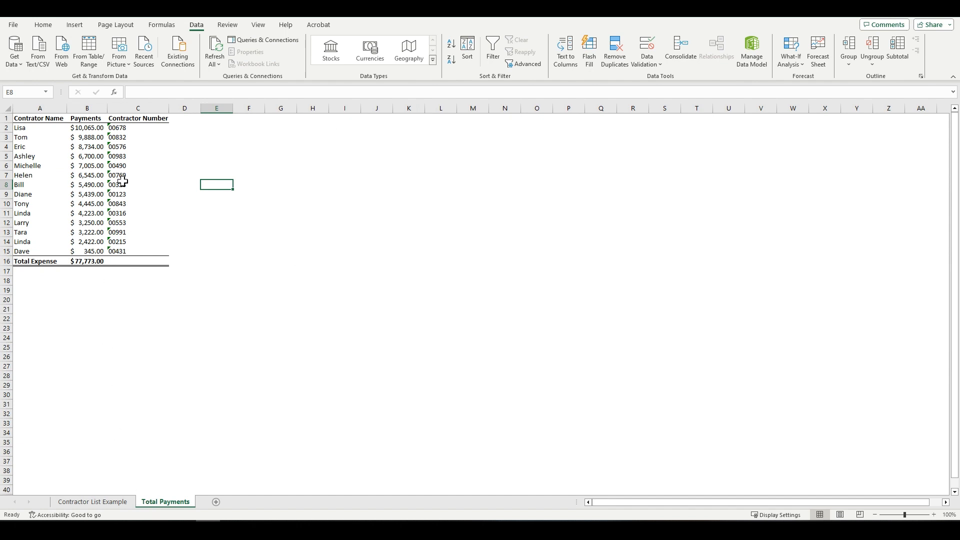
pyautogui.click(94, 504)
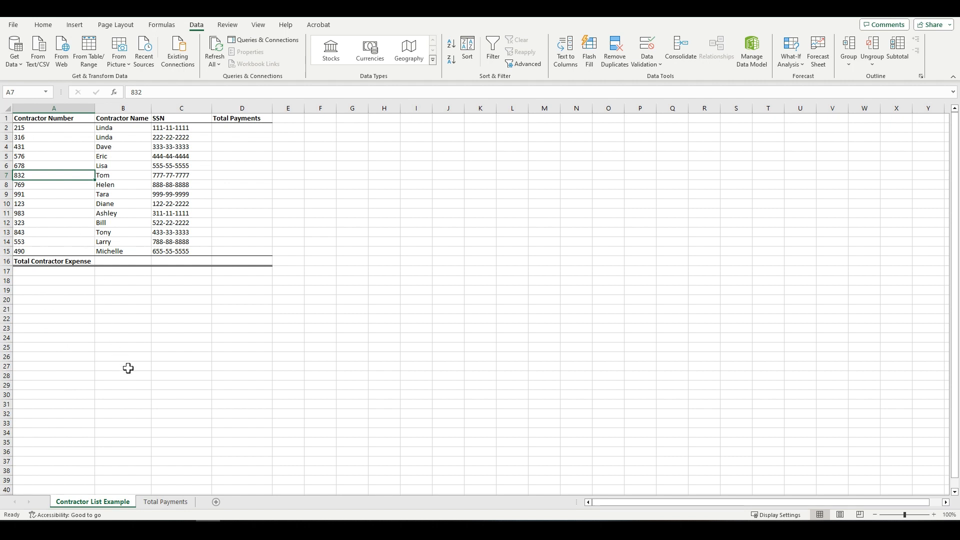
pyautogui.click(168, 502)
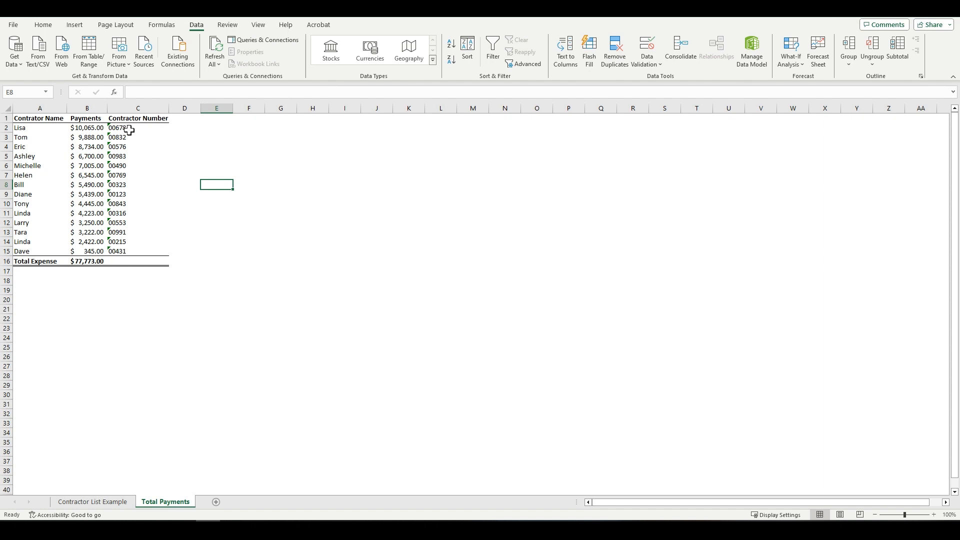
pyautogui.moveTo(129, 130); pyautogui.dragTo(115, 194)
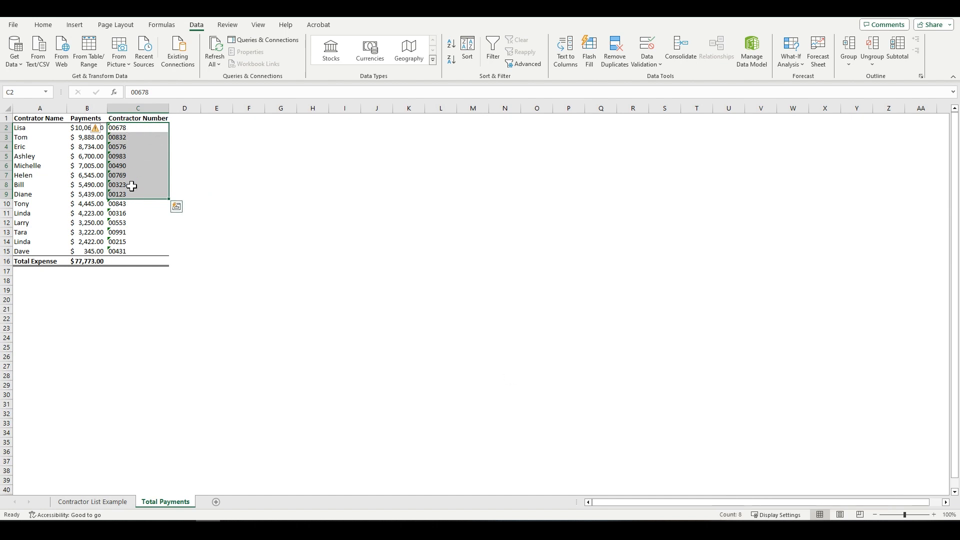
pyautogui.click(92, 502)
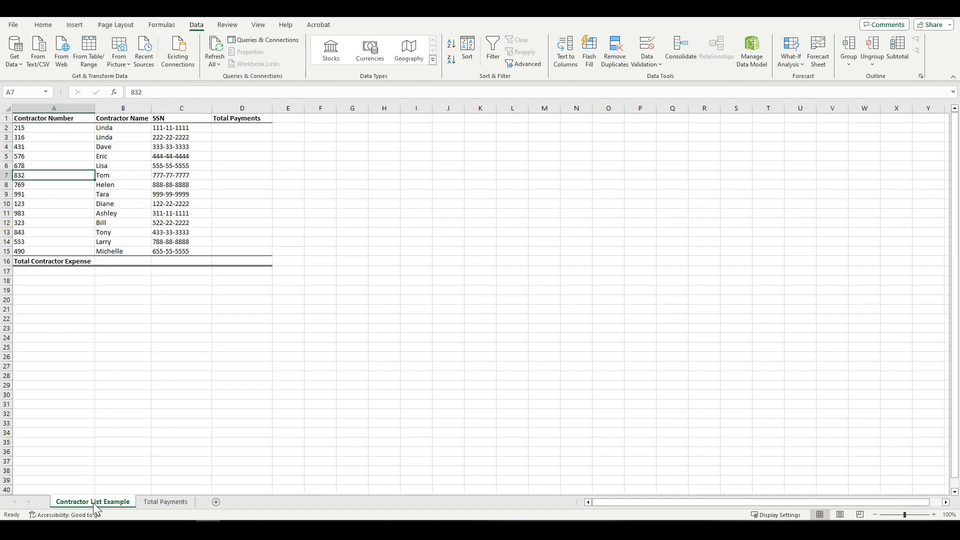
pyautogui.moveTo(41, 138); pyautogui.dragTo(37, 202)
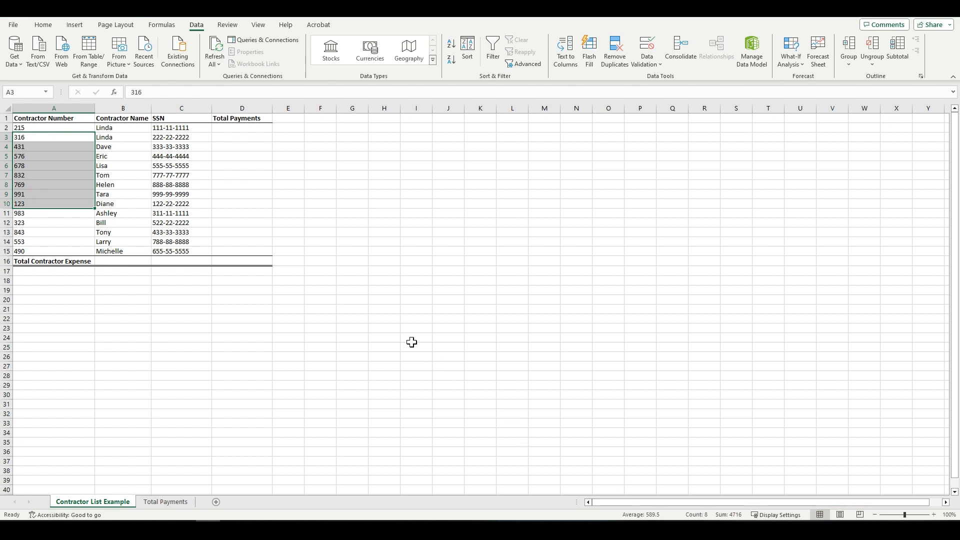
pyautogui.click(168, 504)
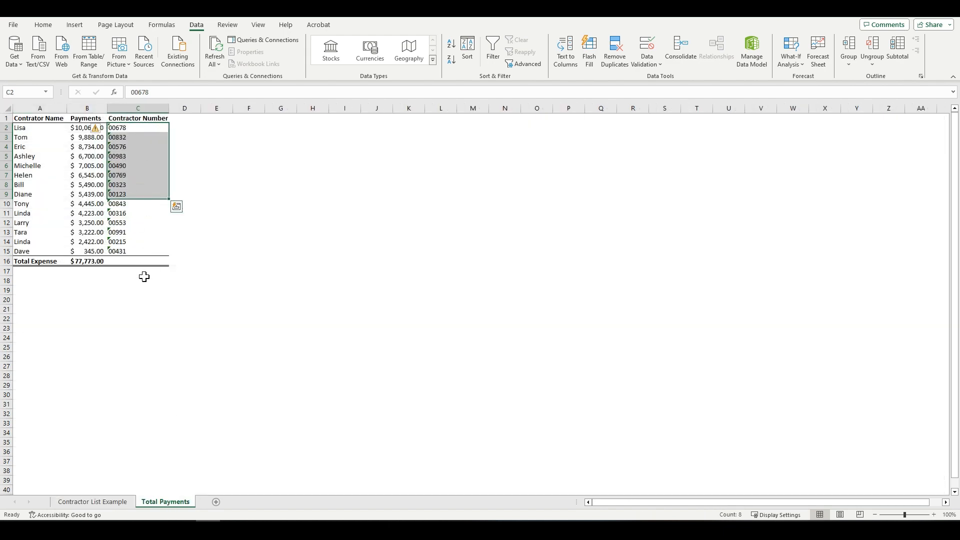
pyautogui.click(110, 501)
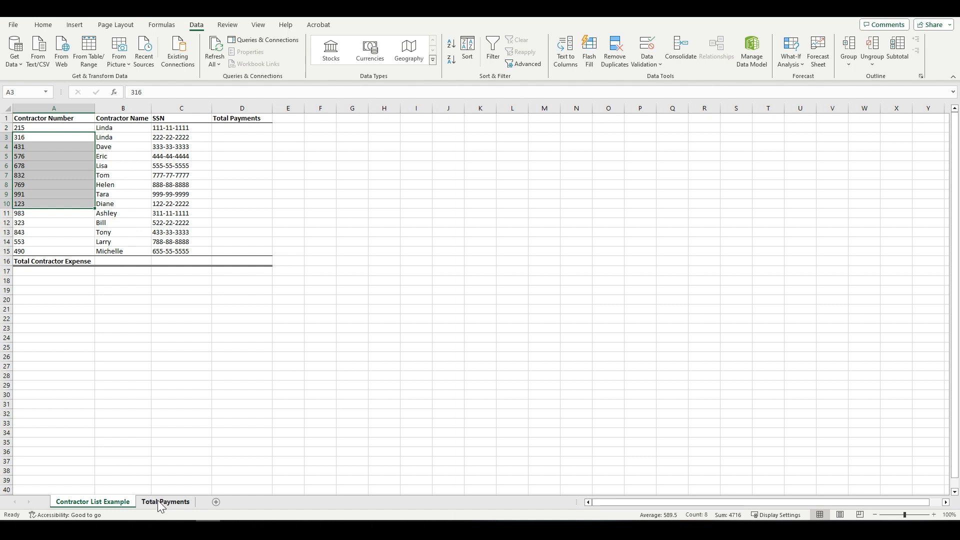
pyautogui.click(158, 500)
pyautogui.click(247, 184)
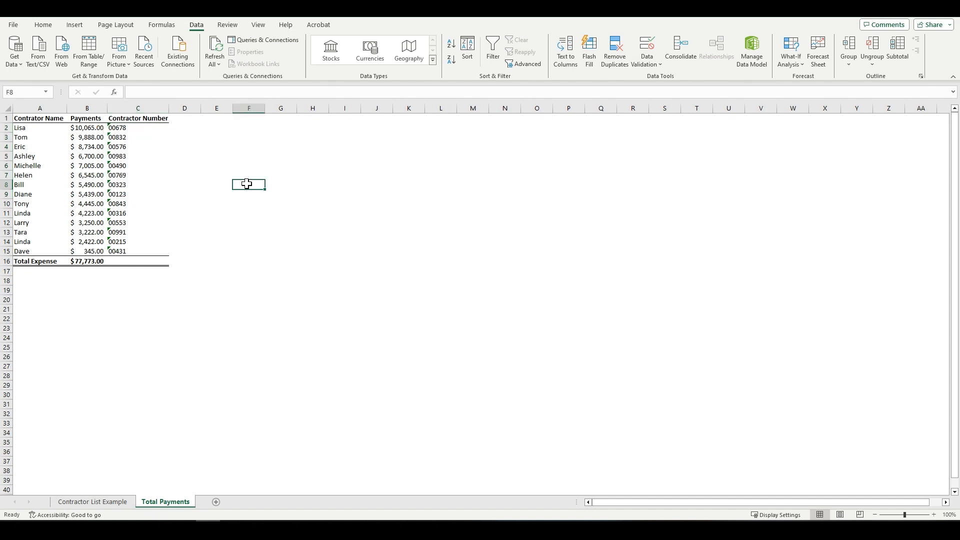
# Inspect the error-checking options for the contractor numbers in C2:C15 of the Total Payments sheet.
pyautogui.click(136, 108)
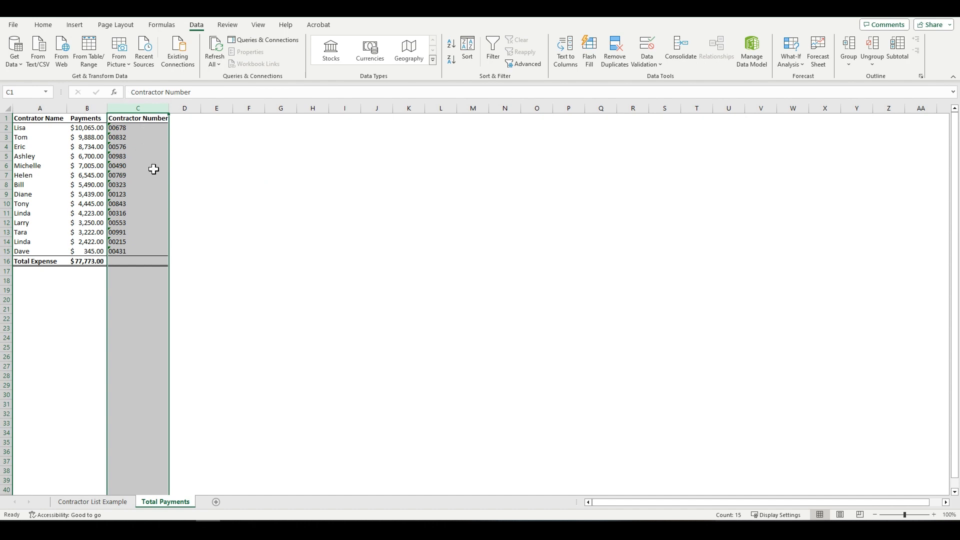
pyautogui.moveTo(123, 129); pyautogui.dragTo(120, 251)
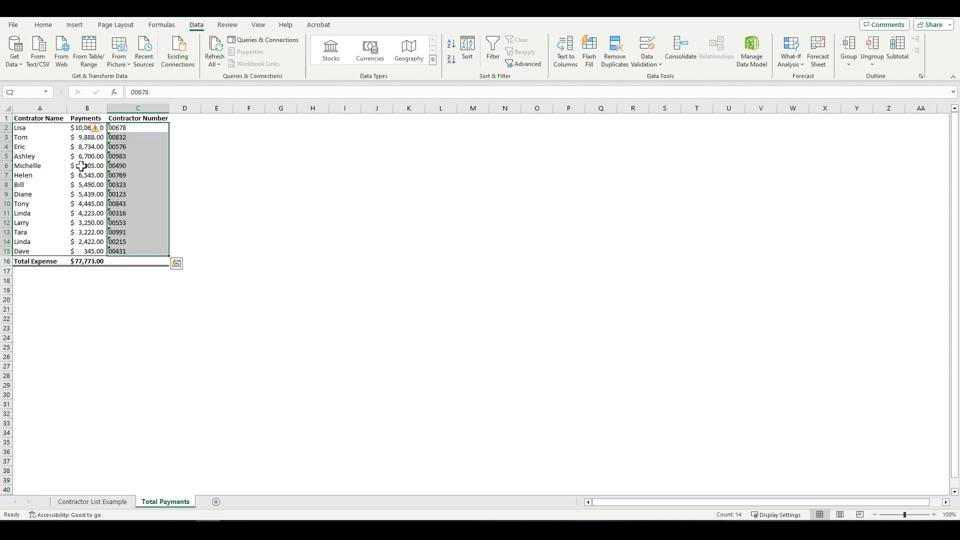
pyautogui.click(96, 129)
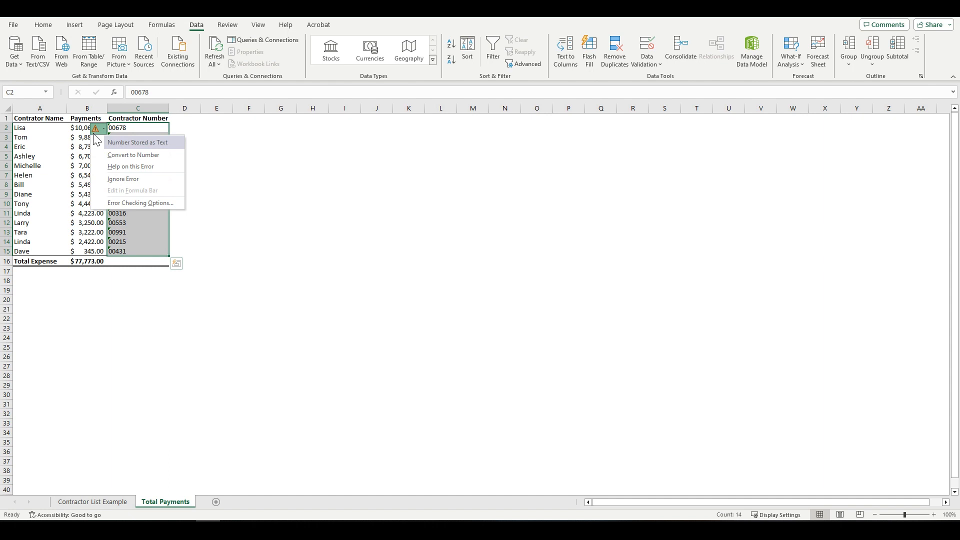
pyautogui.click(295, 167)
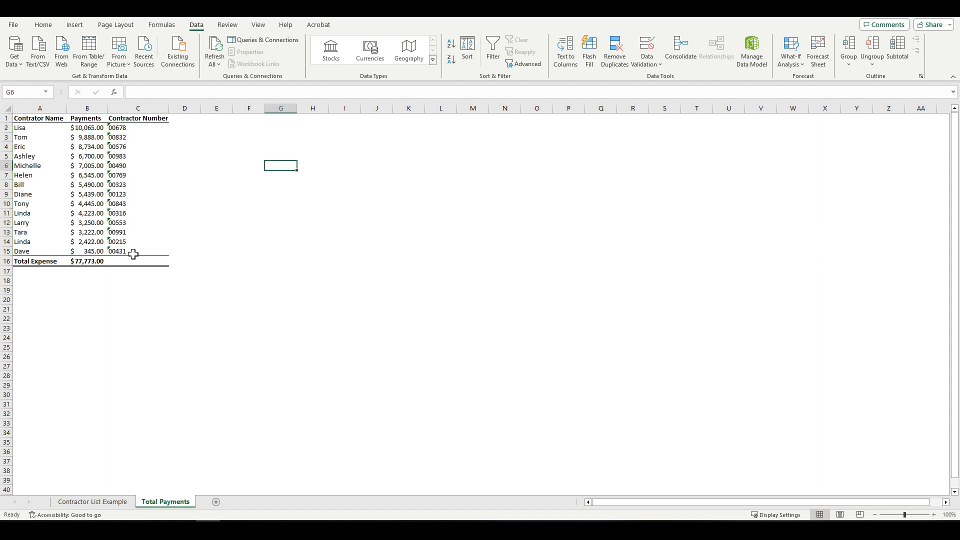
# Convert the Contractor Number column on Total Payments to numbers using Text to Columns with the Tab delimiter and General format.
pyautogui.click(143, 118)
pyautogui.hotkey('ctrl', 'space')
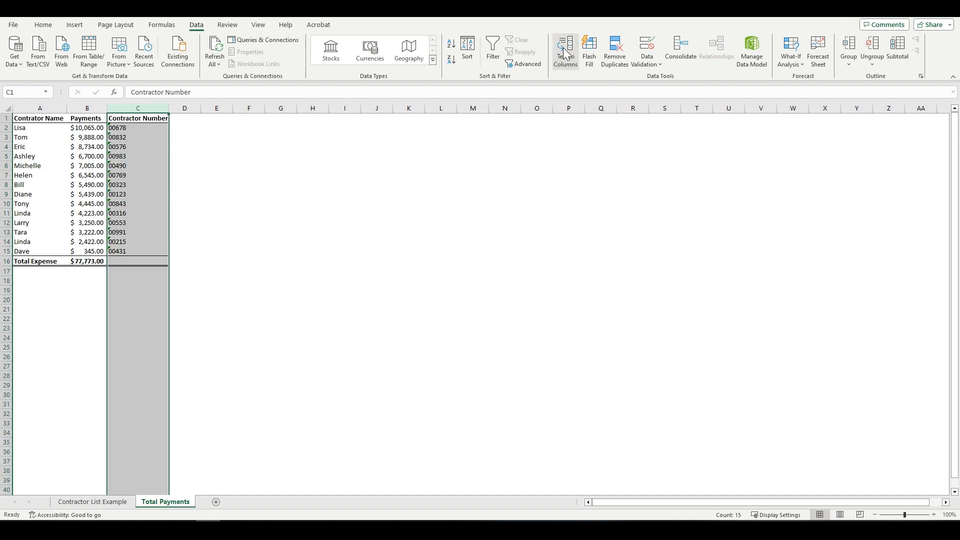
pyautogui.click(565, 65)
pyautogui.click(590, 300)
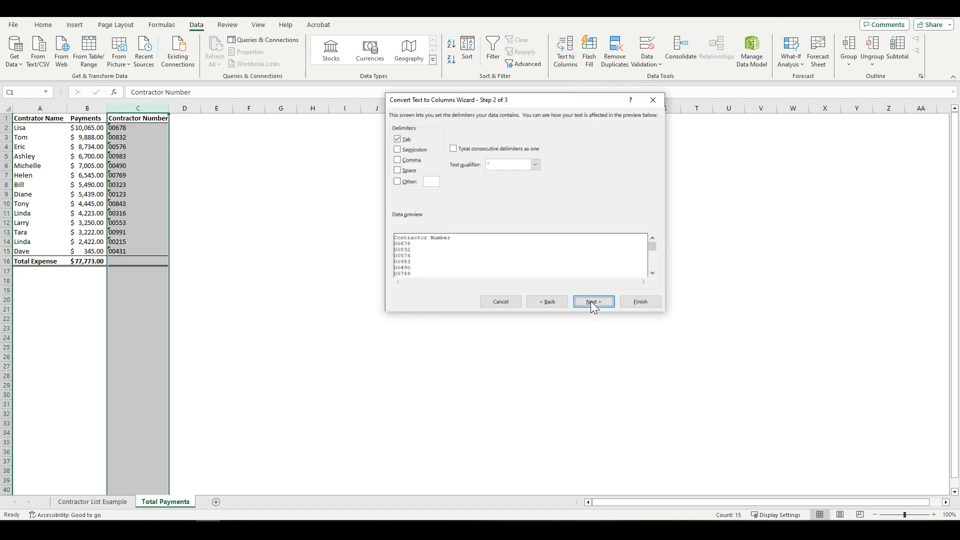
pyautogui.click(590, 300)
pyautogui.click(642, 302)
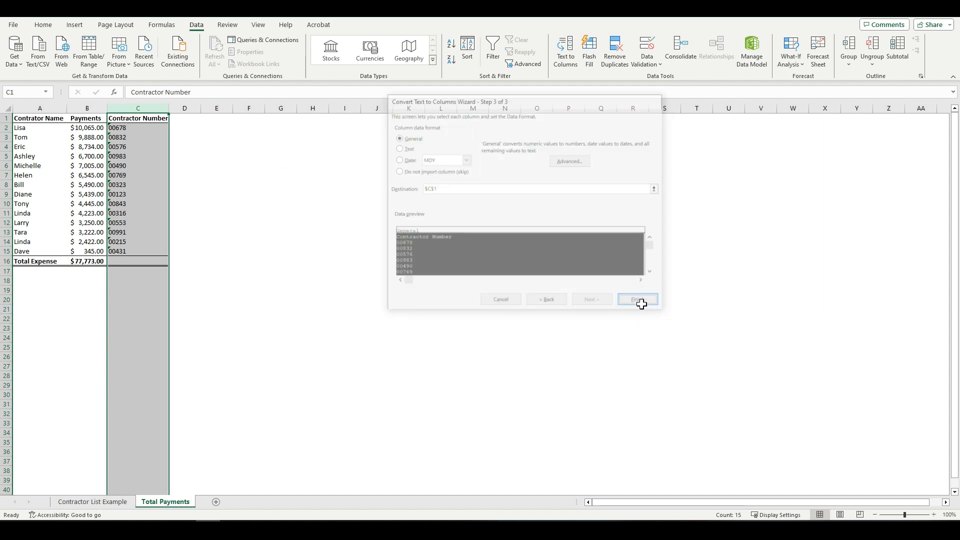
pyautogui.click(272, 155)
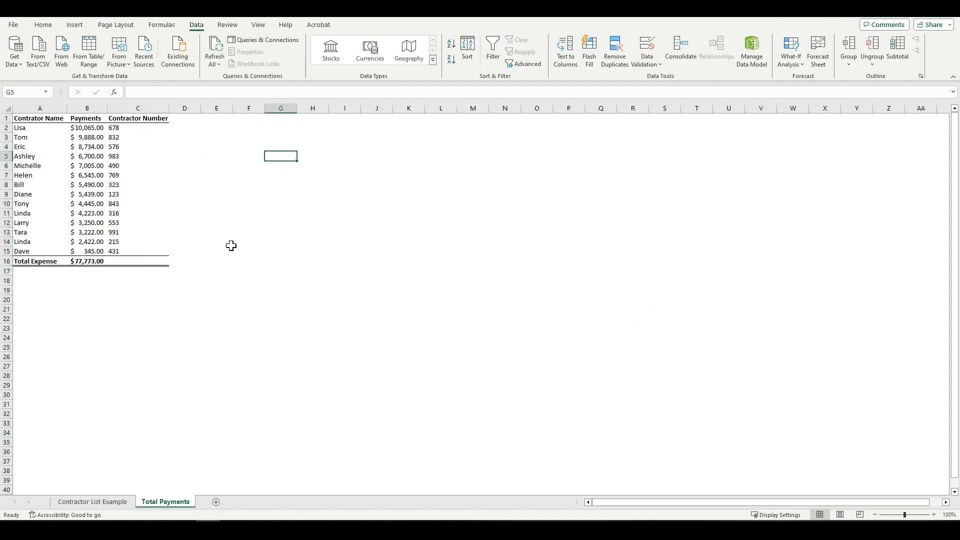
# Check the converted contractor numbers against the Contractor List Example sheet and review the columns beside the Total Payments data.
pyautogui.click(133, 128)
pyautogui.moveTo(133, 128); pyautogui.dragTo(141, 186)
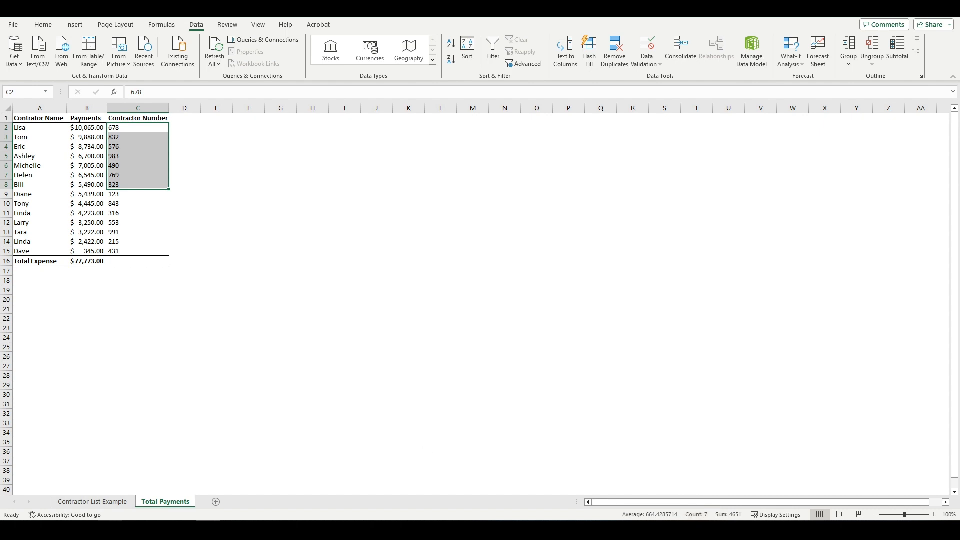
pyautogui.click(93, 501)
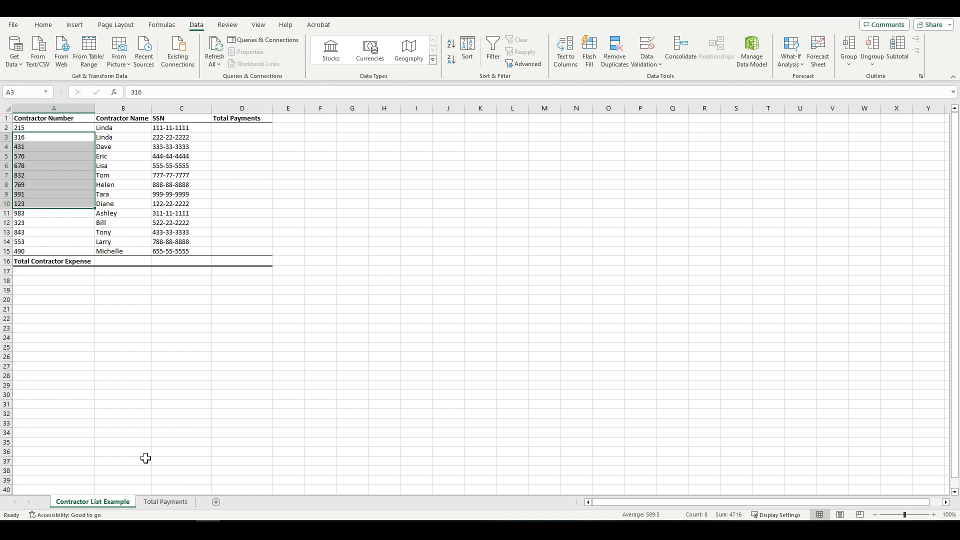
pyautogui.click(102, 414)
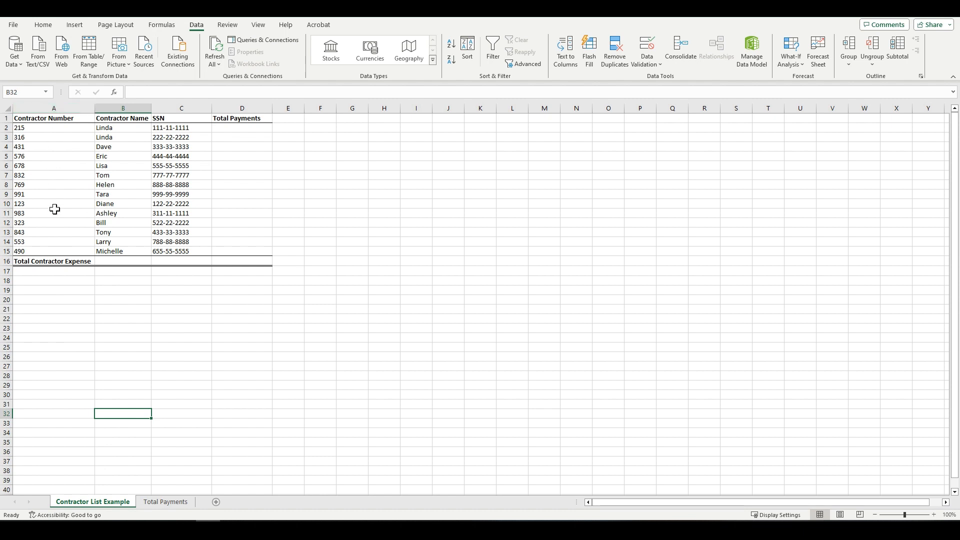
pyautogui.click(166, 502)
pyautogui.click(151, 423)
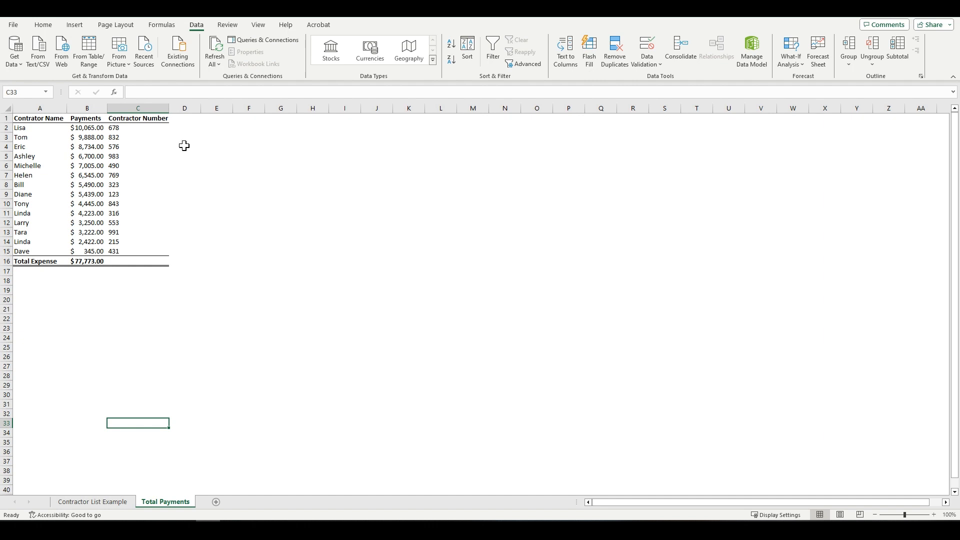
pyautogui.moveTo(184, 145); pyautogui.dragTo(324, 149)
pyautogui.moveTo(184, 108); pyautogui.dragTo(549, 107)
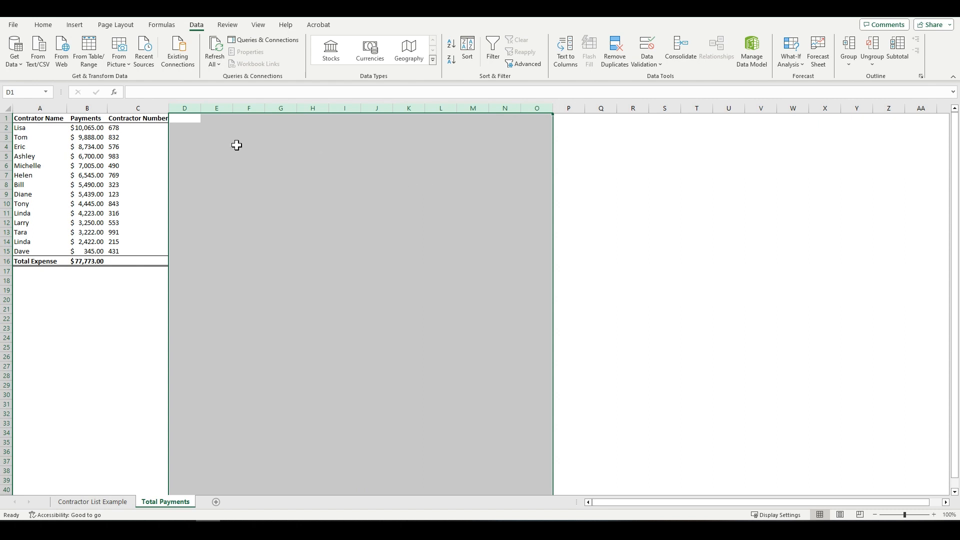
pyautogui.click(236, 224)
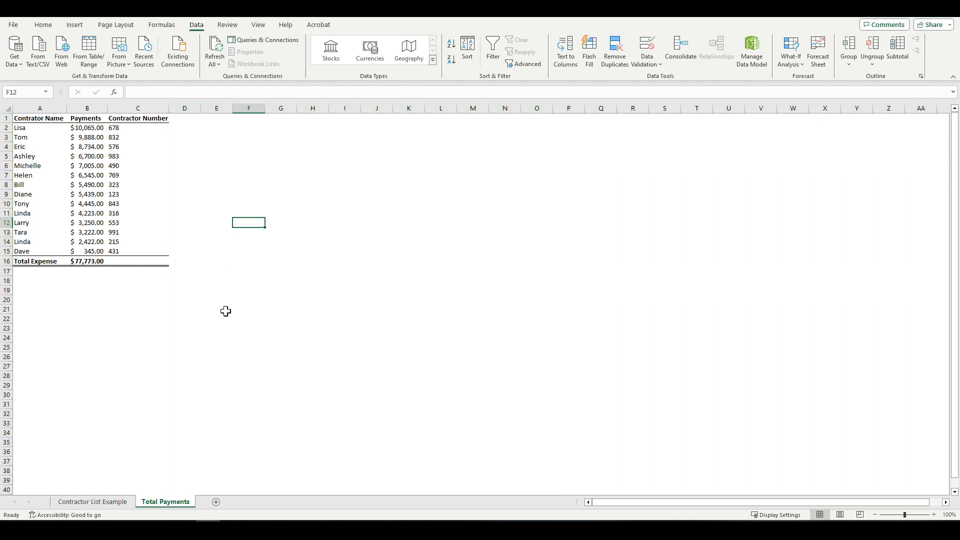
# Move the Contractor Number column on Total Payments ahead of the contractor name column, making it column A.
pyautogui.click(148, 107)
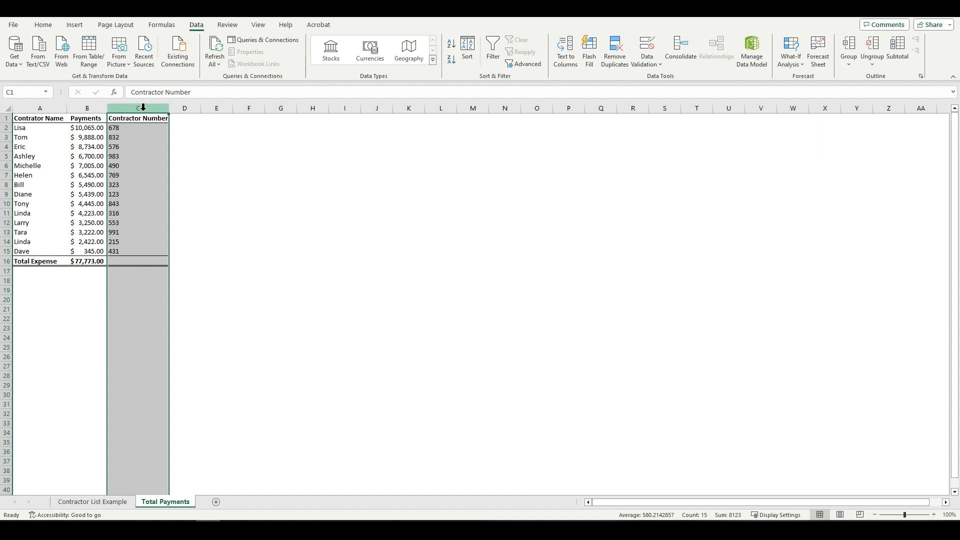
pyautogui.rightClick(143, 107)
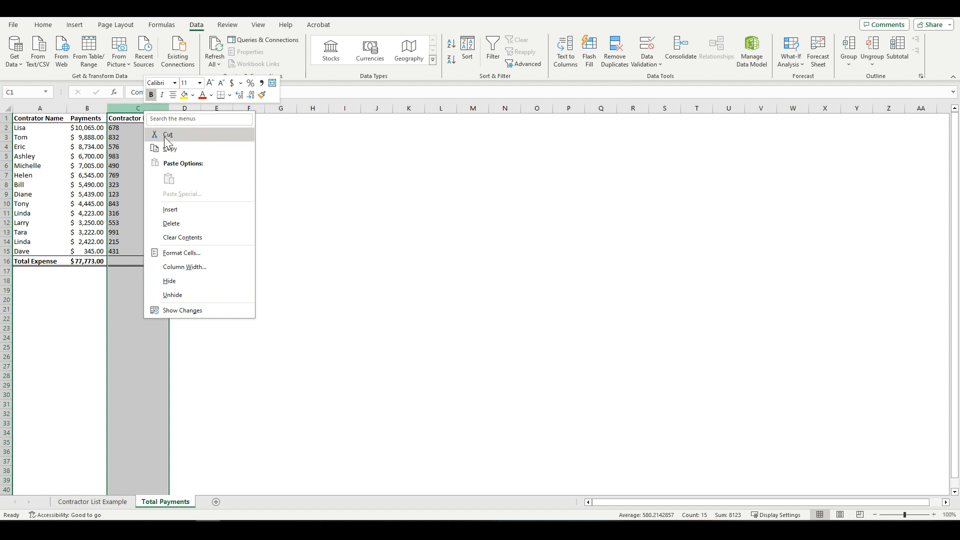
pyautogui.click(166, 137)
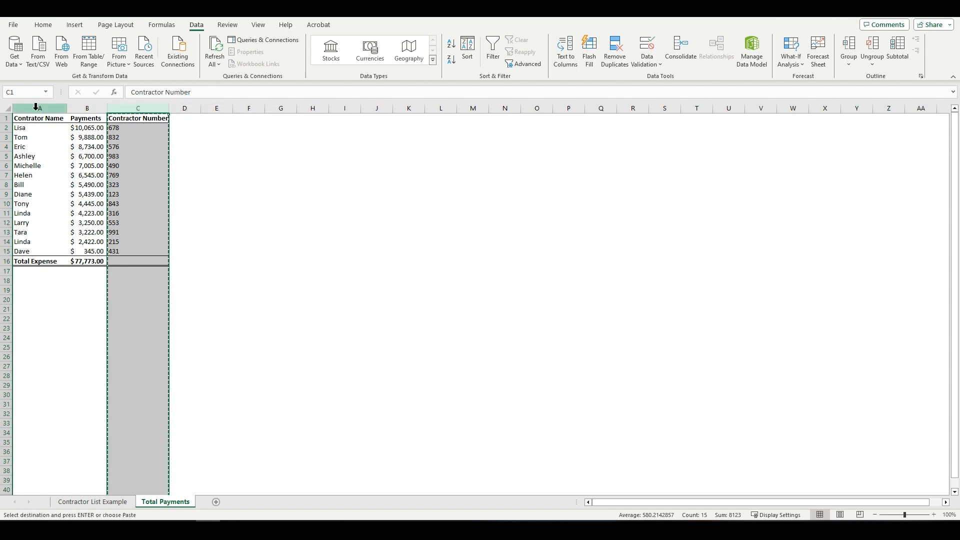
pyautogui.click(36, 107)
pyautogui.rightClick(36, 107)
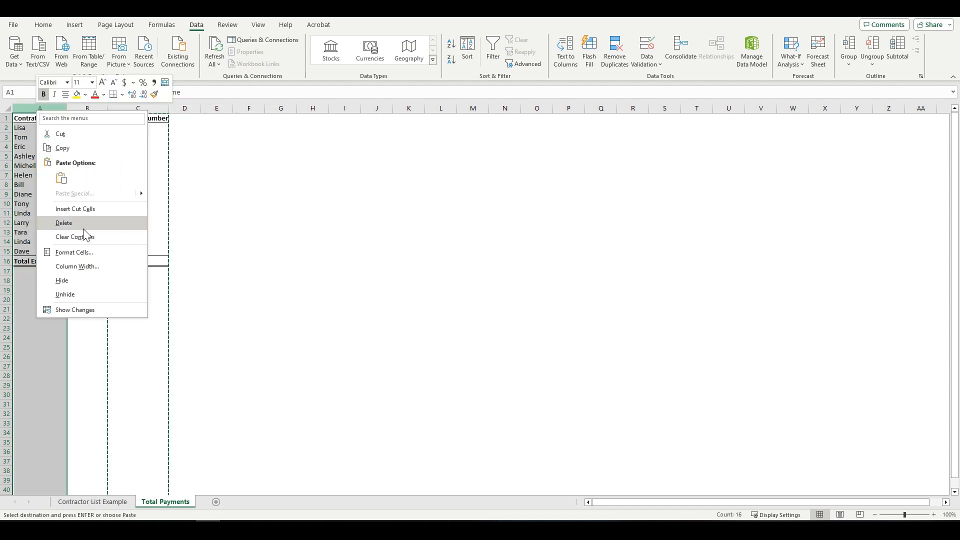
pyautogui.click(93, 210)
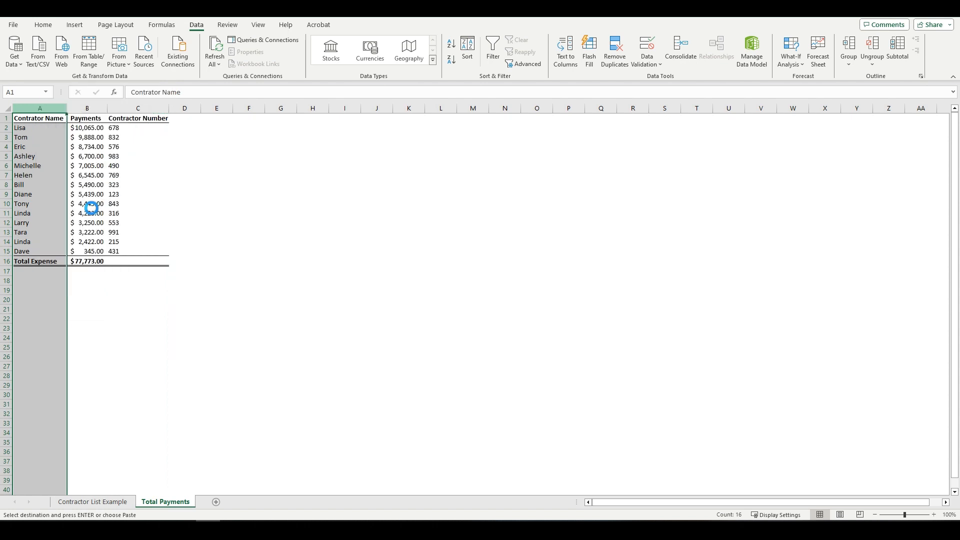
pyautogui.click(269, 192)
pyautogui.click(120, 318)
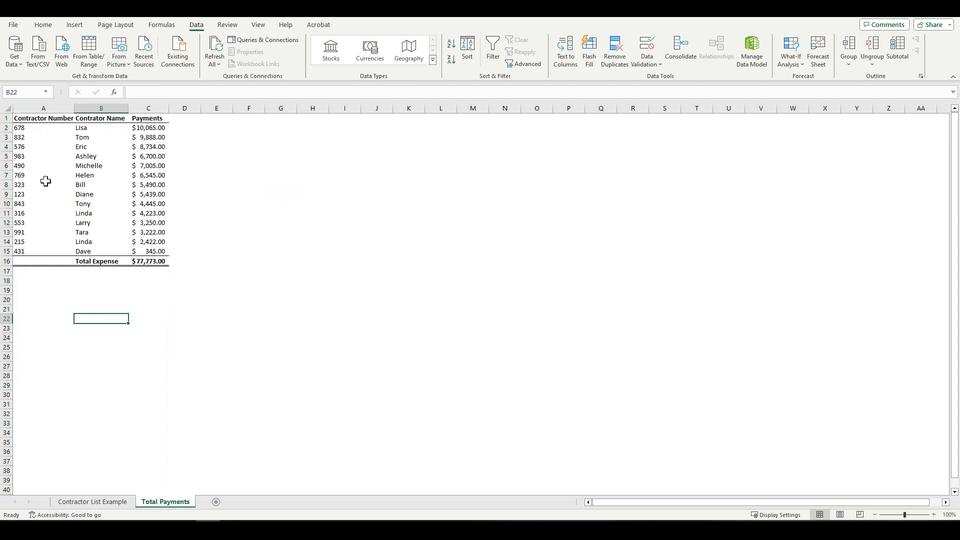
pyautogui.click(156, 145)
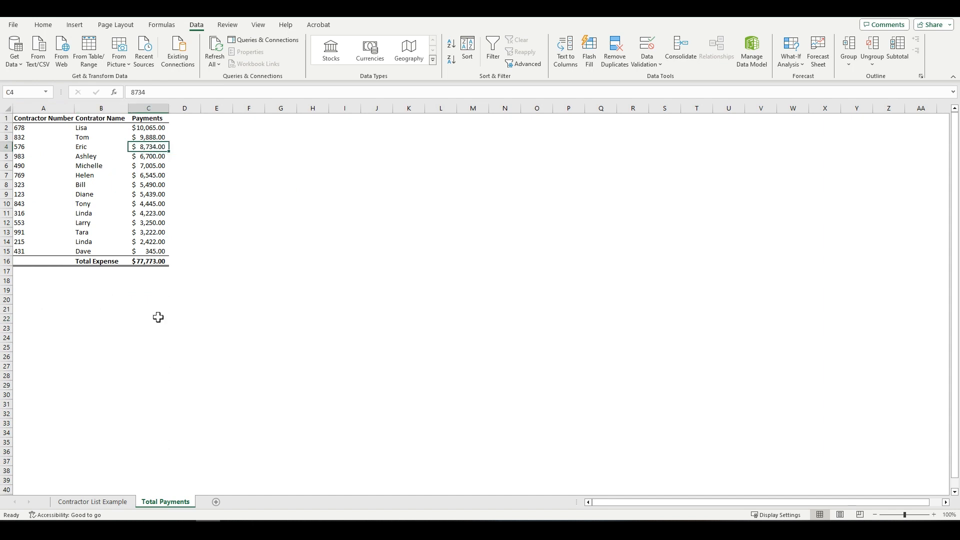
# Insert the VLOOKUP function from the Lookup & Reference category into D2 of the Contractor List Example sheet.
pyautogui.click(111, 503)
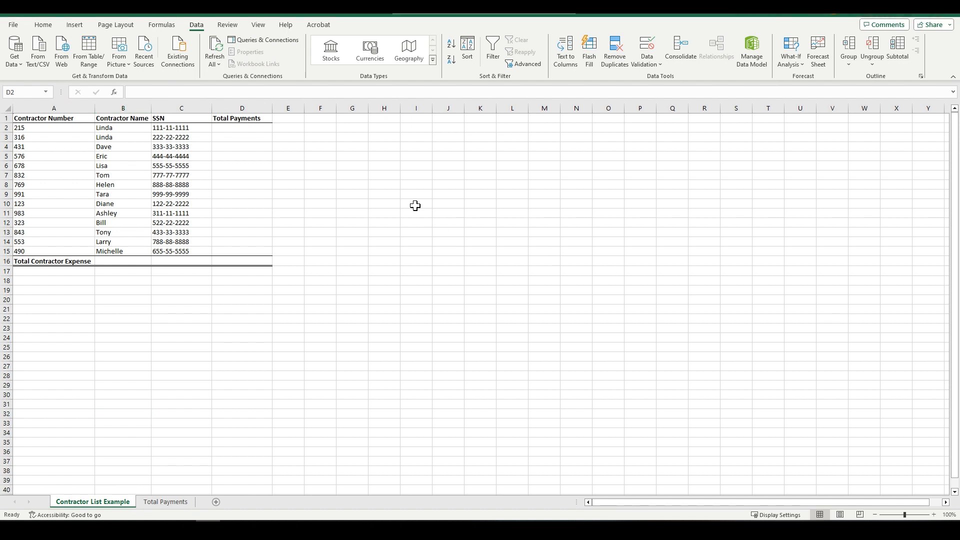
pyautogui.click(232, 128)
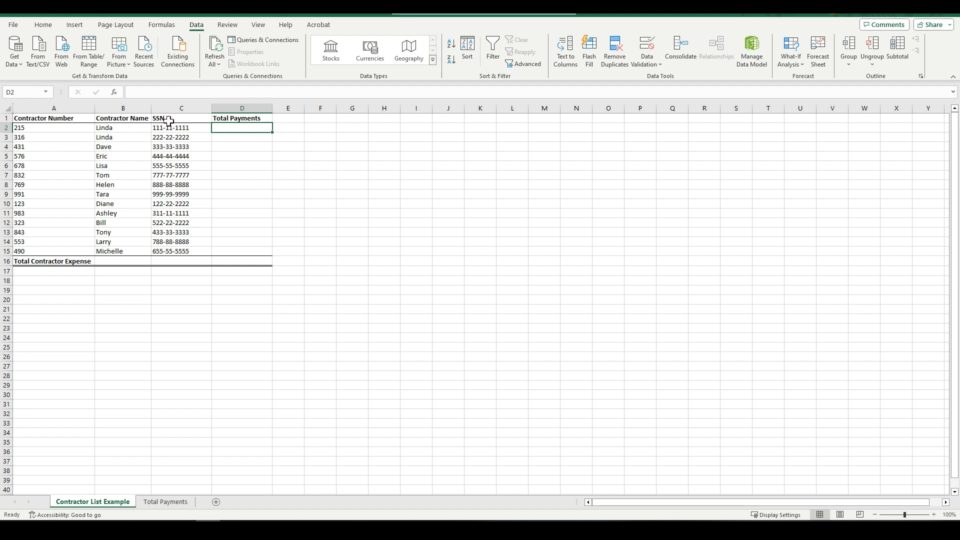
pyautogui.click(118, 94)
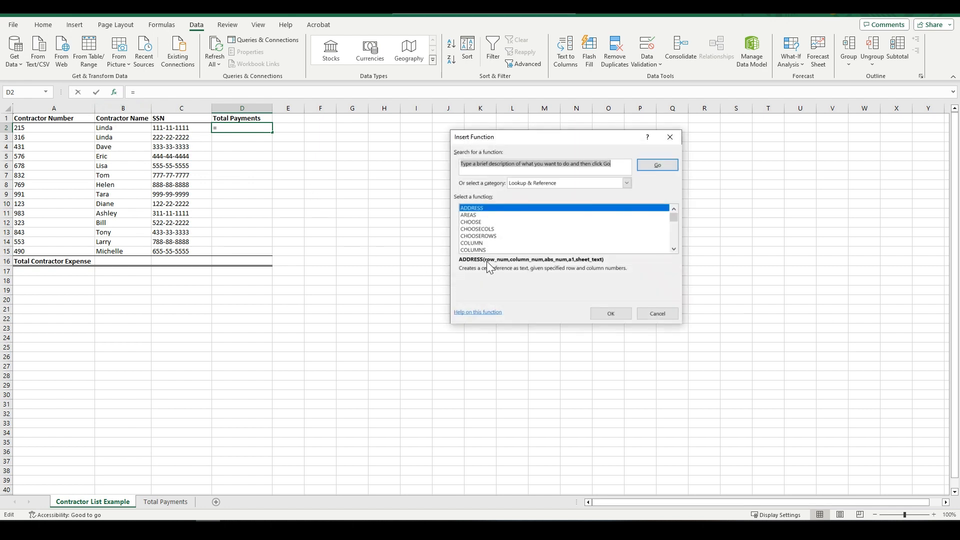
pyautogui.click(610, 182)
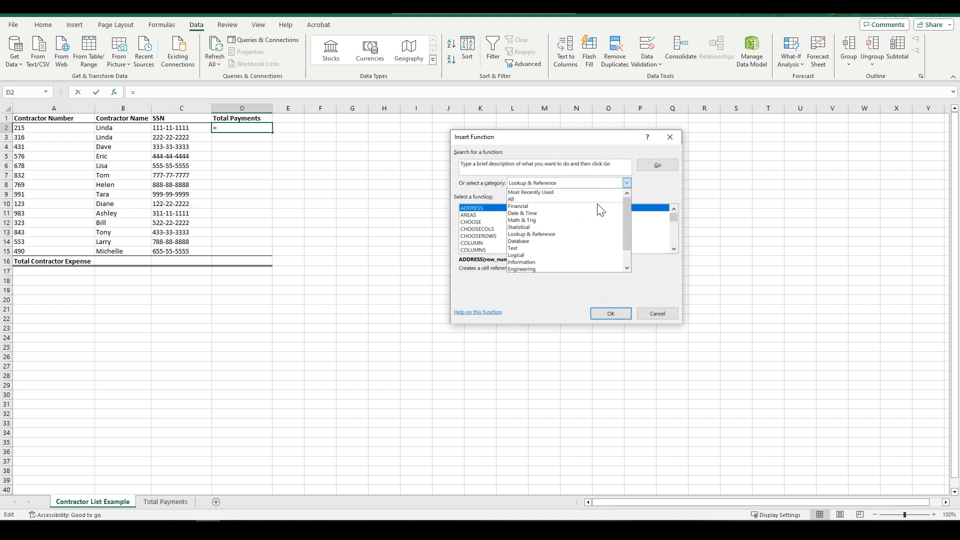
pyautogui.click(560, 236)
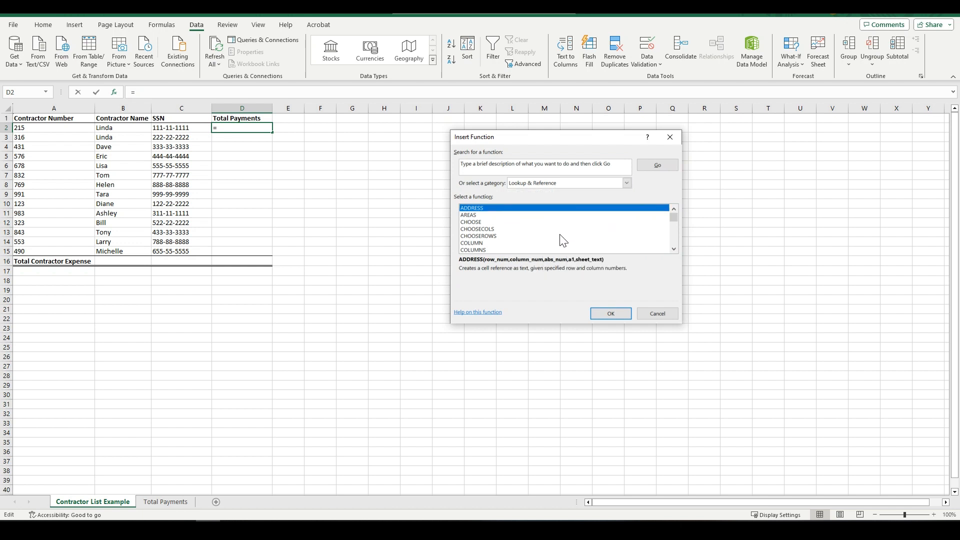
pyautogui.scroll(-9, 517, 242)
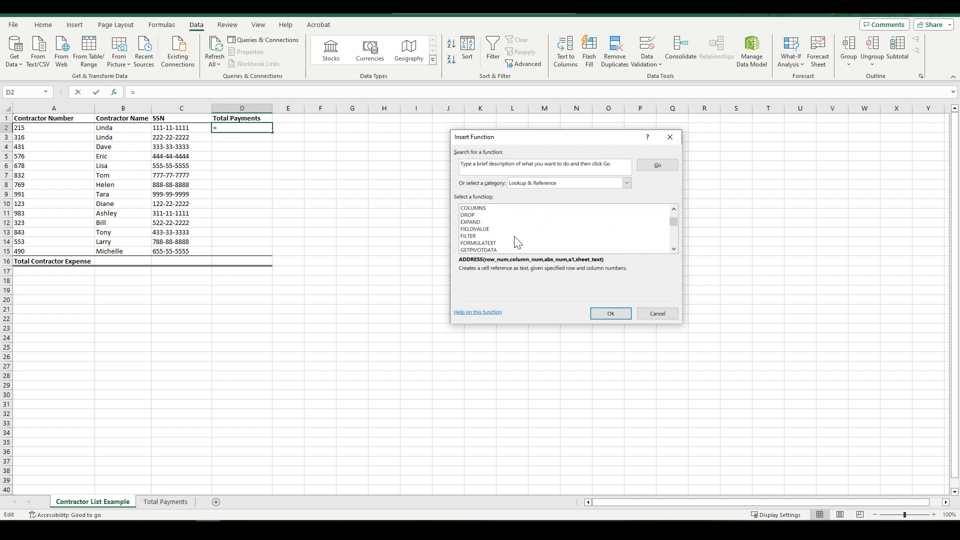
pyautogui.scroll(-2, 517, 243)
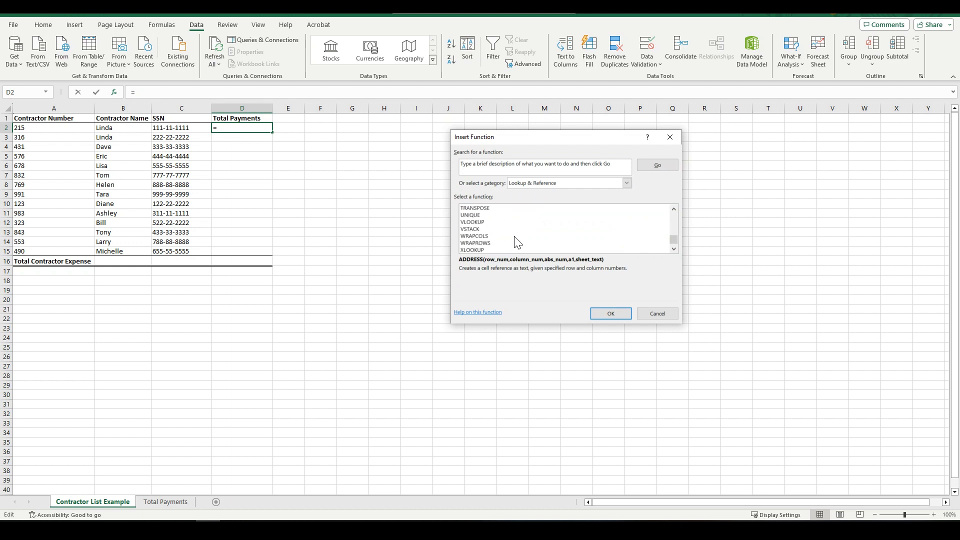
pyautogui.click(480, 215)
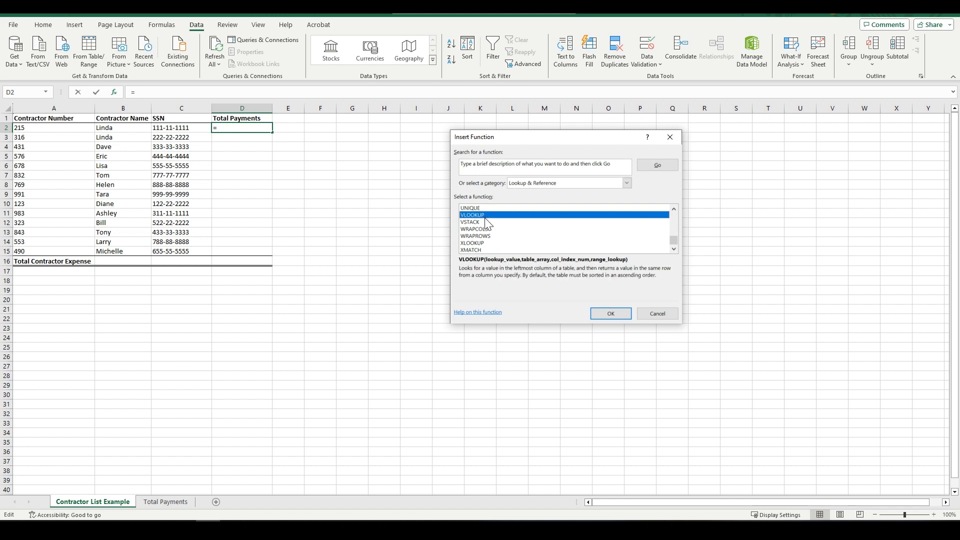
pyautogui.click(613, 313)
# Set the VLOOKUP lookup value to A2 and the table array to A1:C15 on the Total Payments sheet.
pyautogui.moveTo(541, 151); pyautogui.dragTo(542, 136)
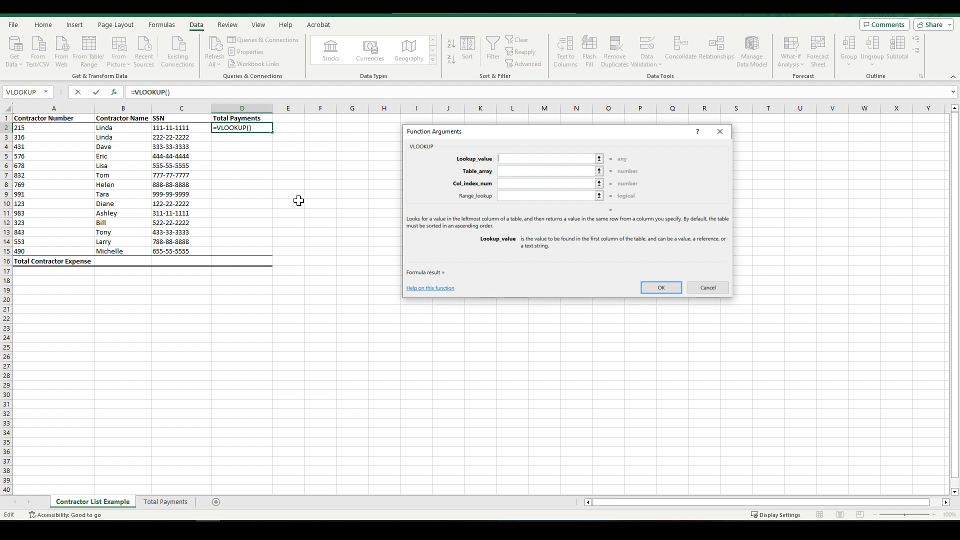
pyautogui.click(31, 128)
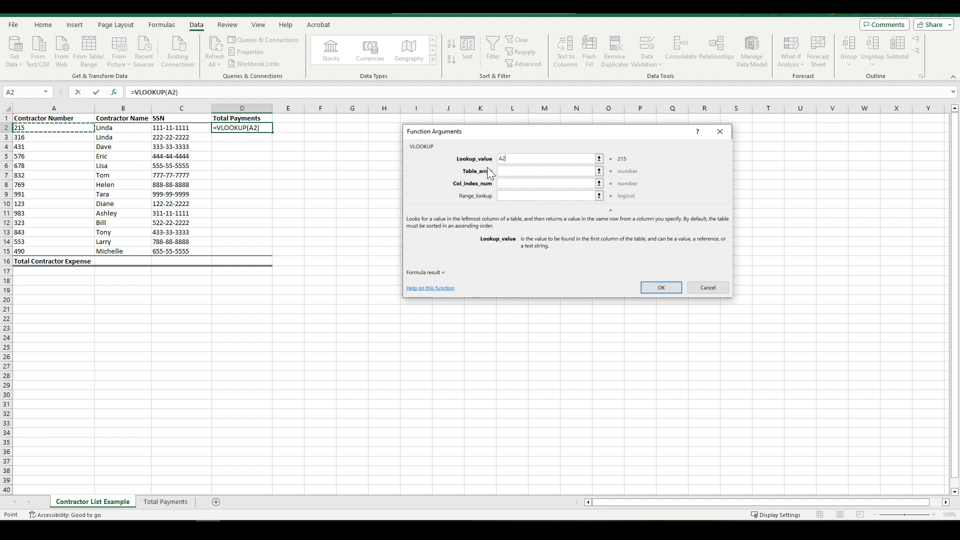
pyautogui.click(510, 172)
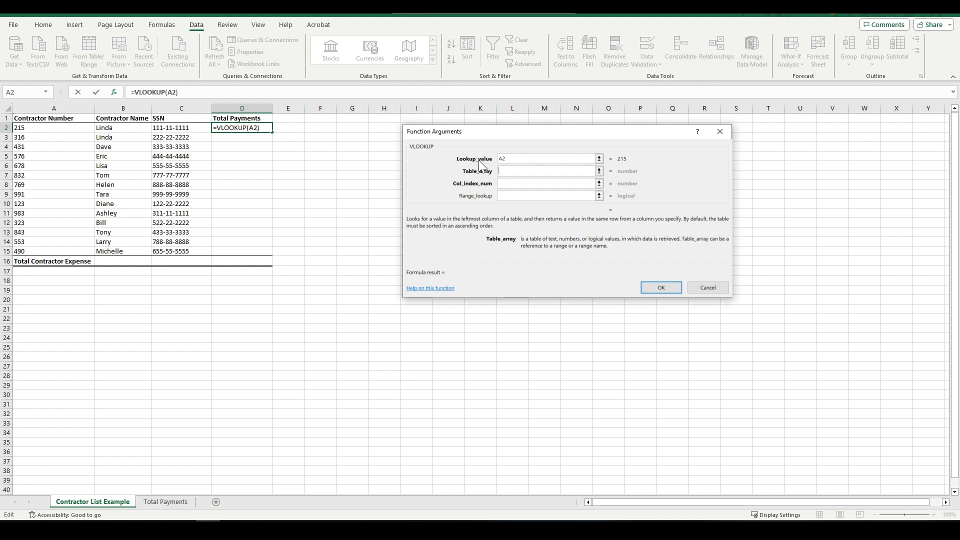
pyautogui.click(163, 503)
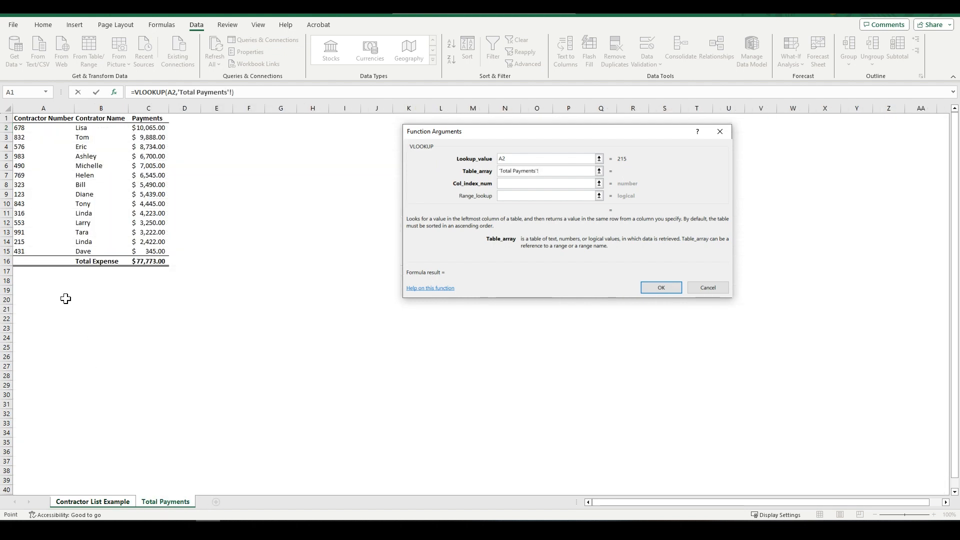
pyautogui.click(23, 119)
pyautogui.moveTo(23, 119); pyautogui.dragTo(166, 224)
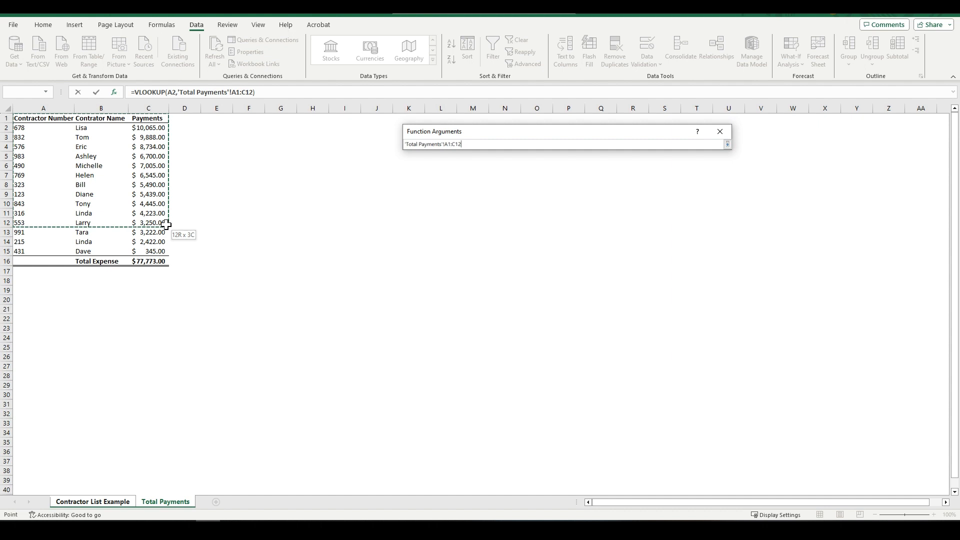
pyautogui.moveTo(166, 224); pyautogui.dragTo(167, 238)
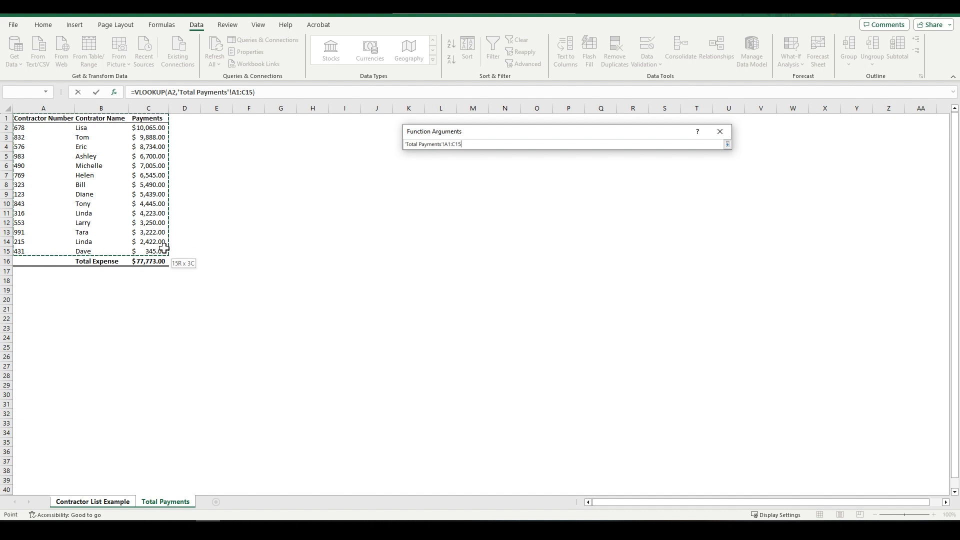
pyautogui.moveTo(164, 248); pyautogui.dragTo(164, 248)
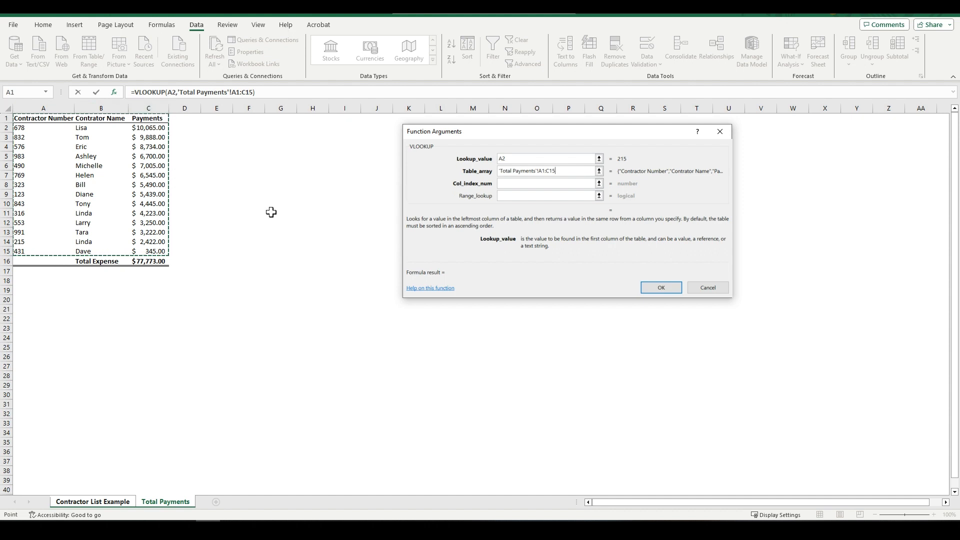
# Complete the VLOOKUP in D2 with column index number 3 and range lookup false.
pyautogui.click(508, 184)
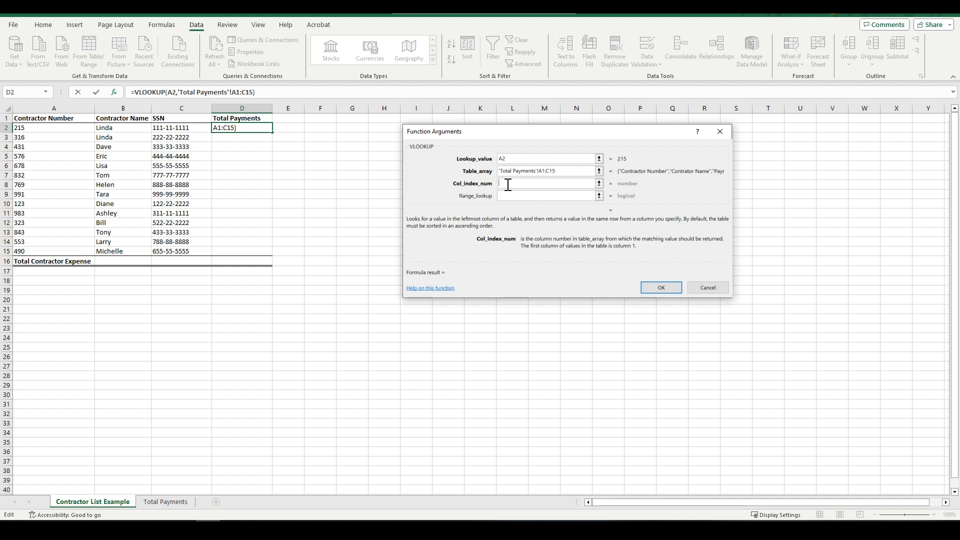
pyautogui.write('3')
pyautogui.click(506, 196)
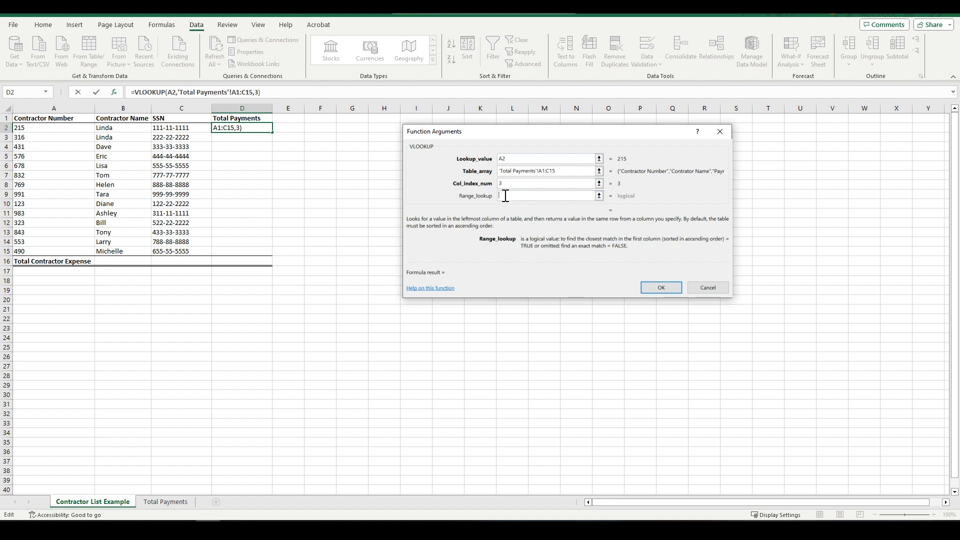
pyautogui.write('false')
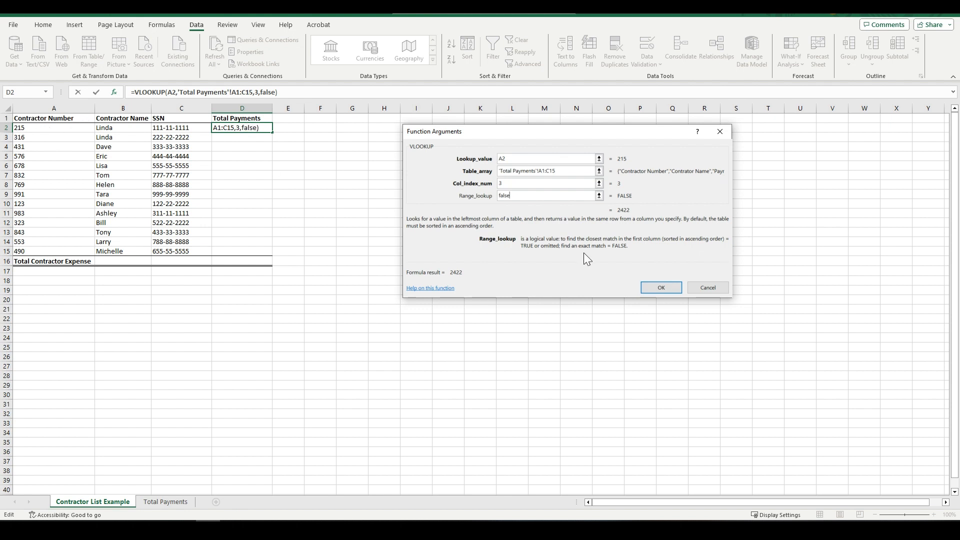
pyautogui.click(660, 288)
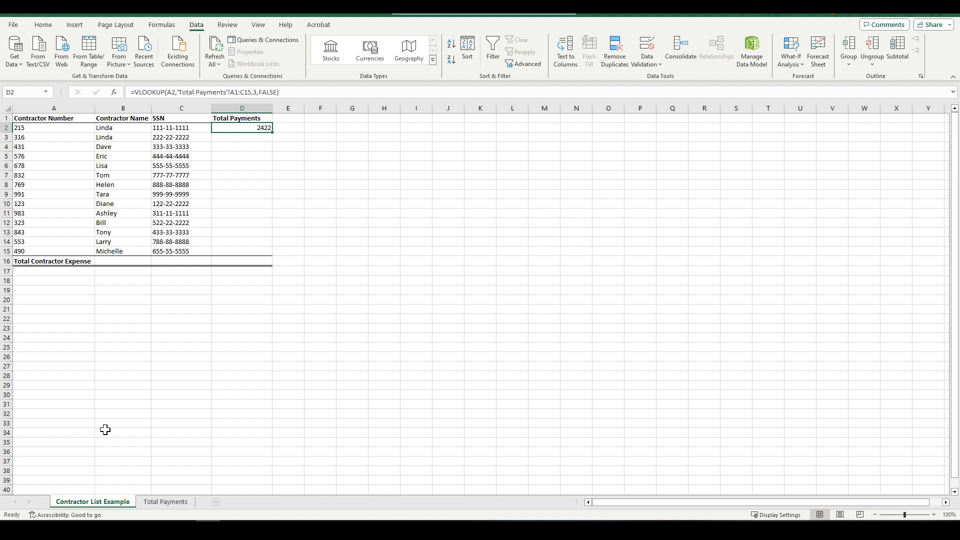
# Check the D2 lookup result against the payment for contractor number 215 on the Total Payments sheet.
pyautogui.click(151, 503)
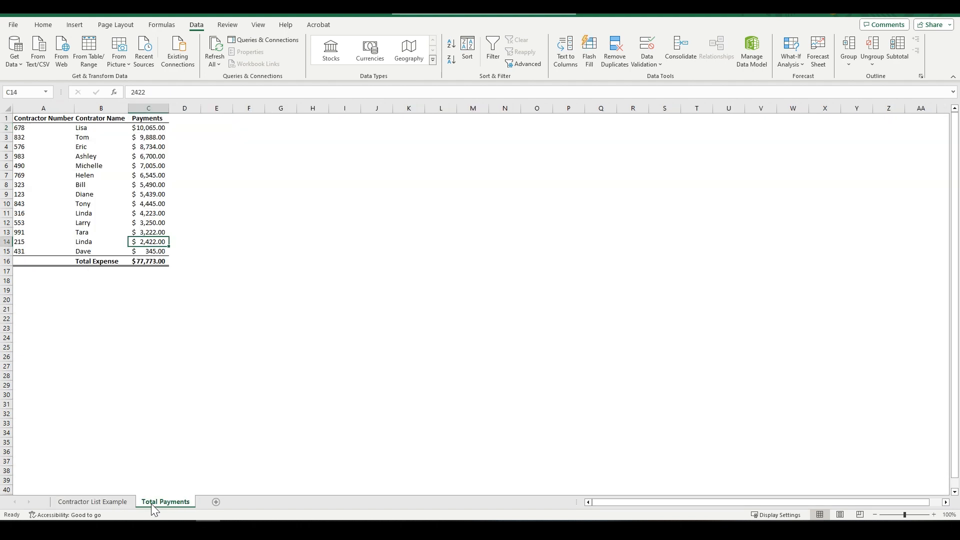
pyautogui.click(22, 242)
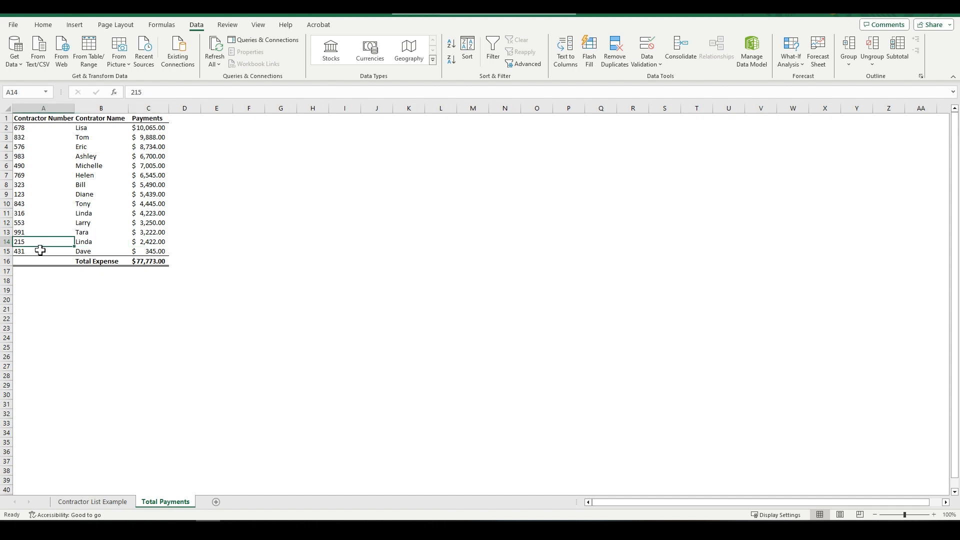
pyautogui.click(153, 242)
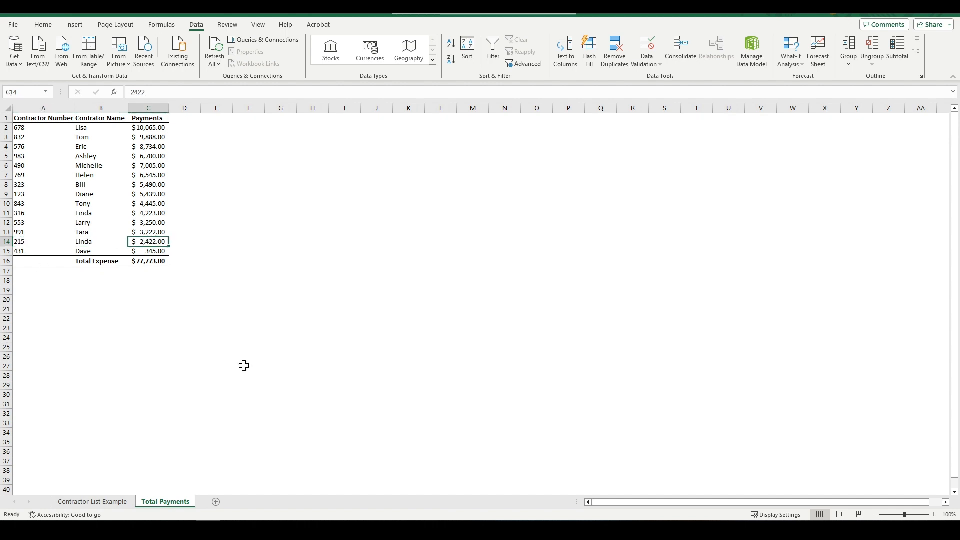
pyautogui.click(93, 501)
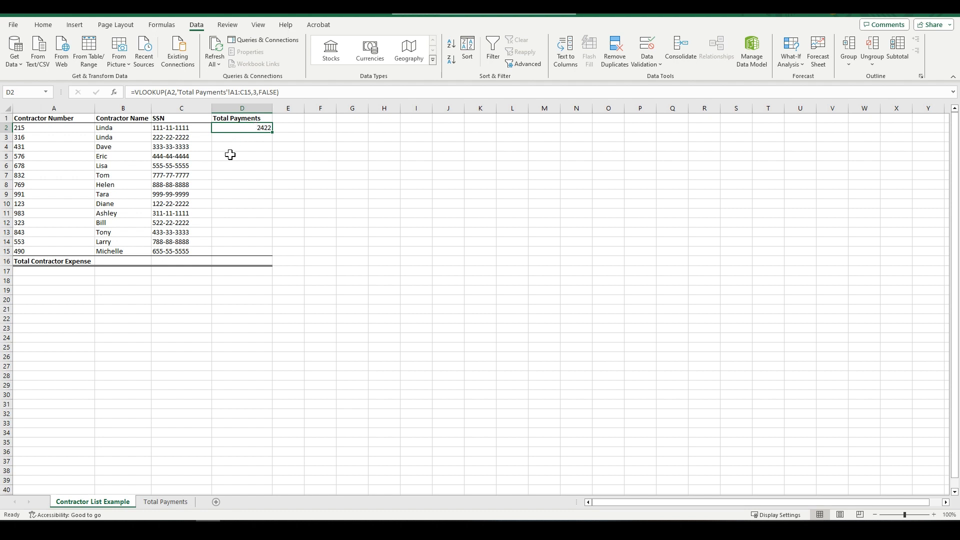
# Try filling the VLOOKUP formula from D2 down the Total Payments column, and undo the fill.
pyautogui.doubleClick(272, 134)
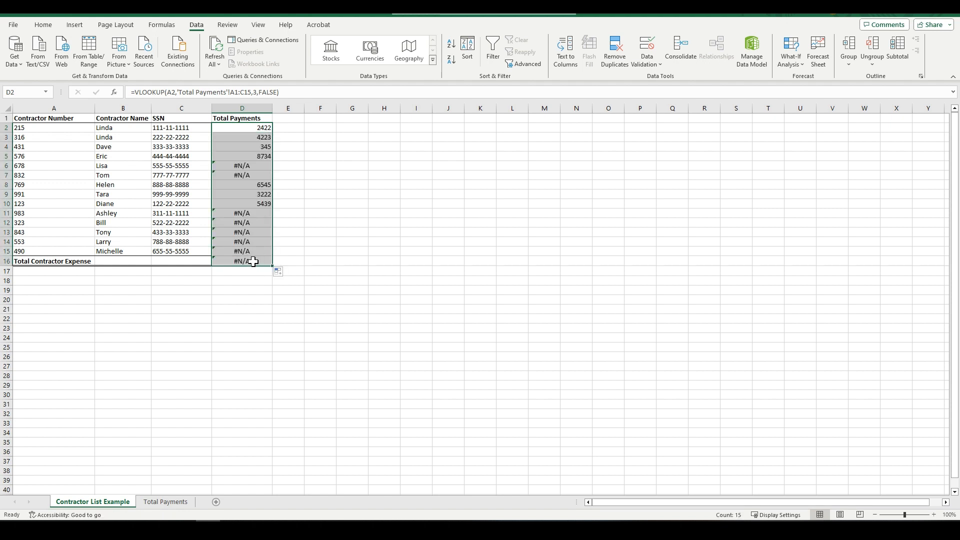
pyautogui.hotkey('ctrl', 'z')
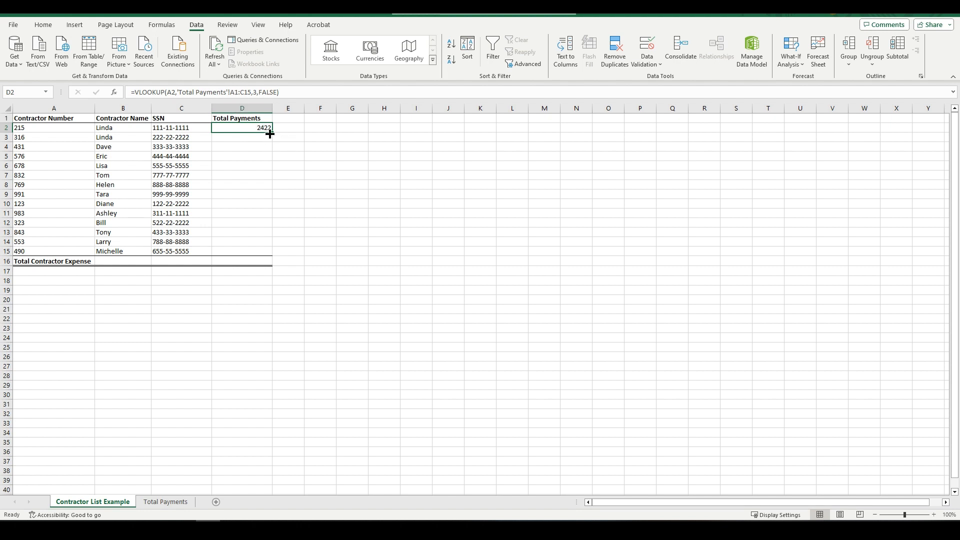
# Make the A1 start of the table range in D2's VLOOKUP formula absolute as $A$1.
pyautogui.click(235, 92)
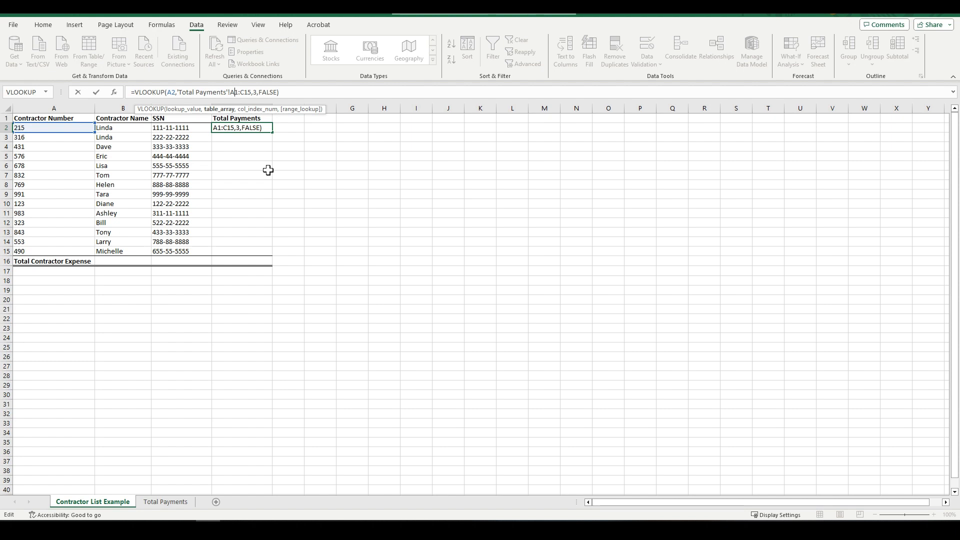
pyautogui.press('F4')
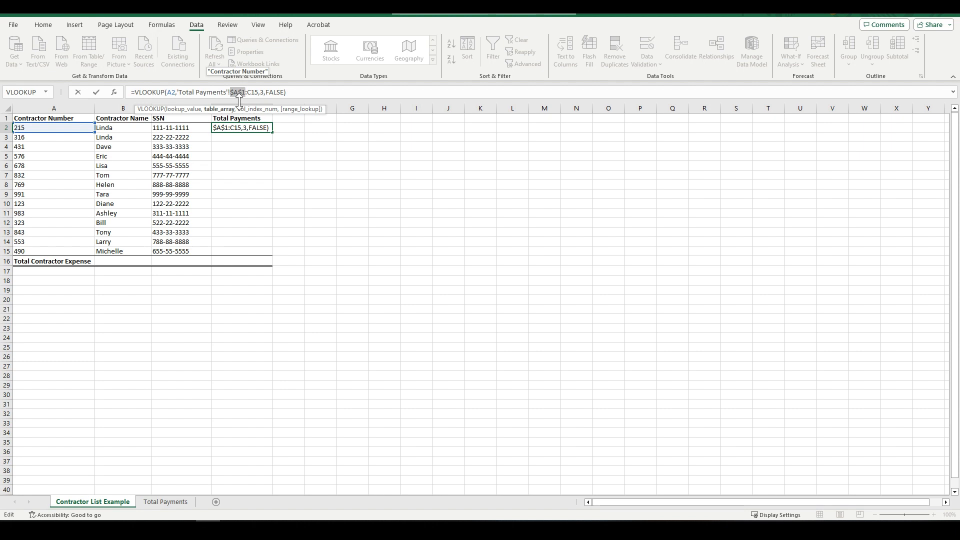
pyautogui.press('Return')
pyautogui.click(253, 128)
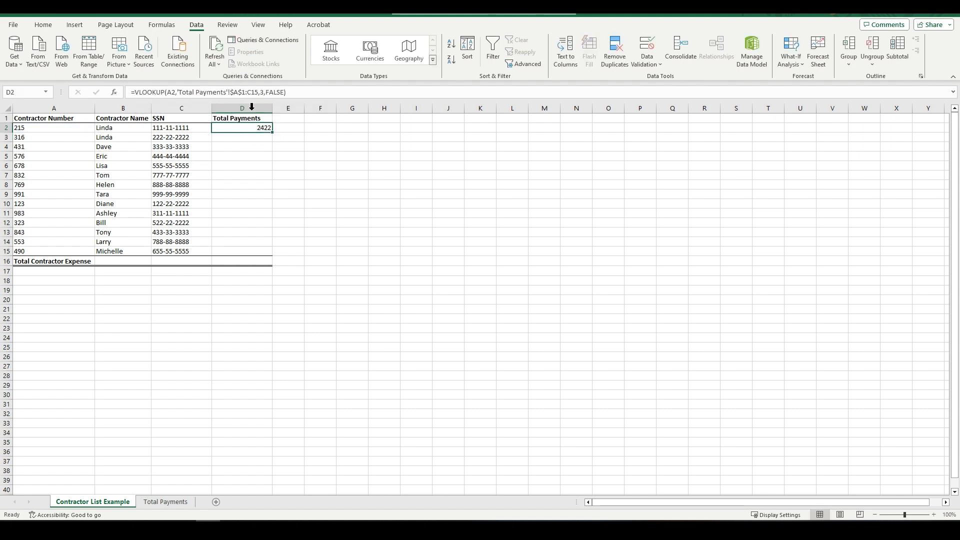
# Make the C15 end of the table range in D2's VLOOKUP formula absolute as $C$15.
pyautogui.click(252, 92)
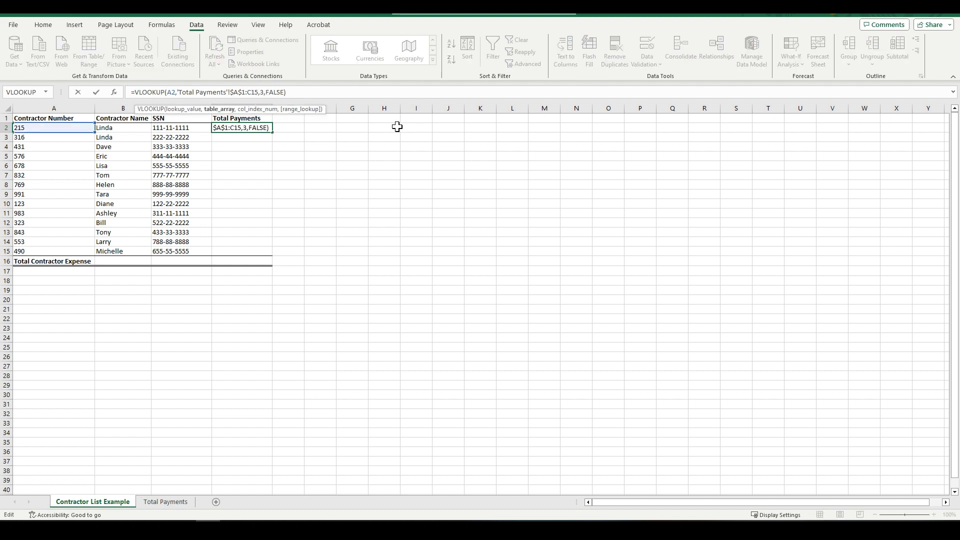
pyautogui.press('F4')
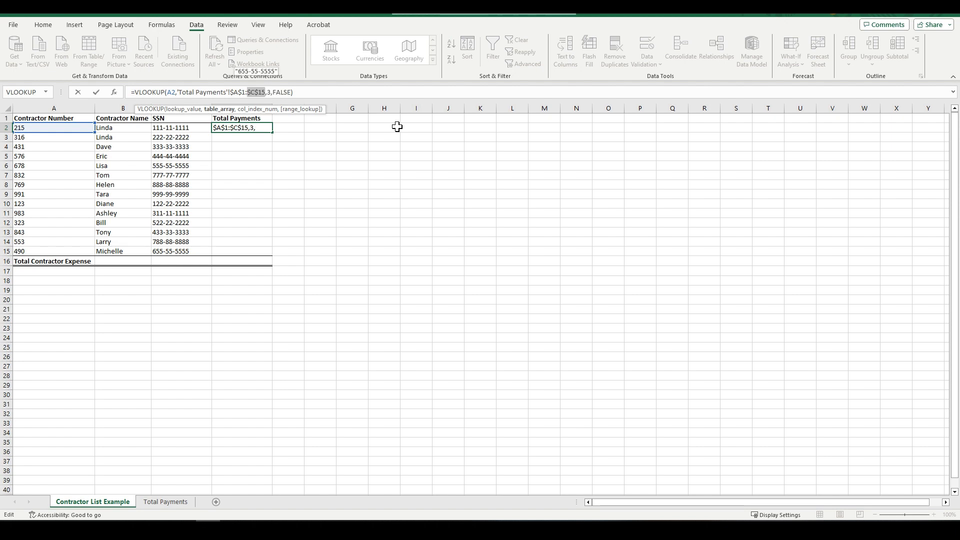
pyautogui.press('Return')
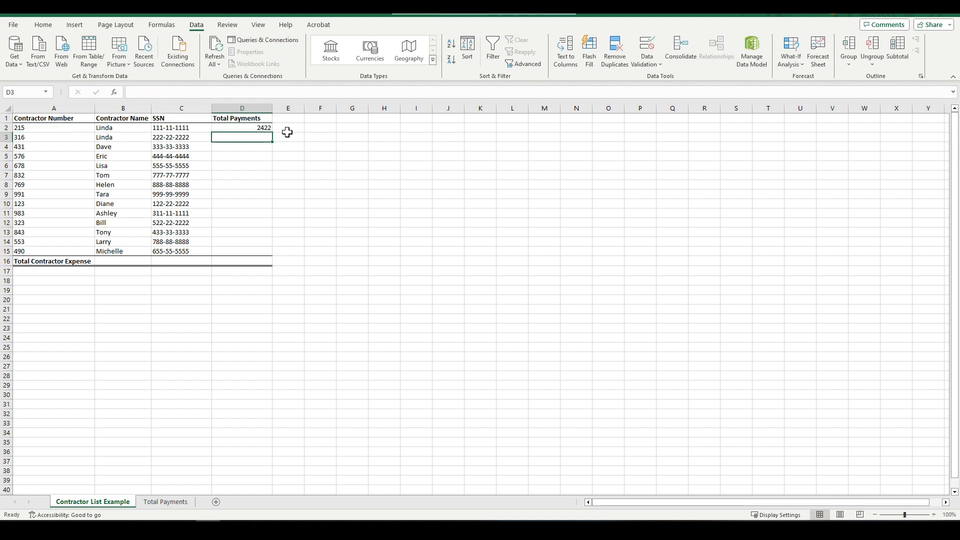
pyautogui.click(256, 128)
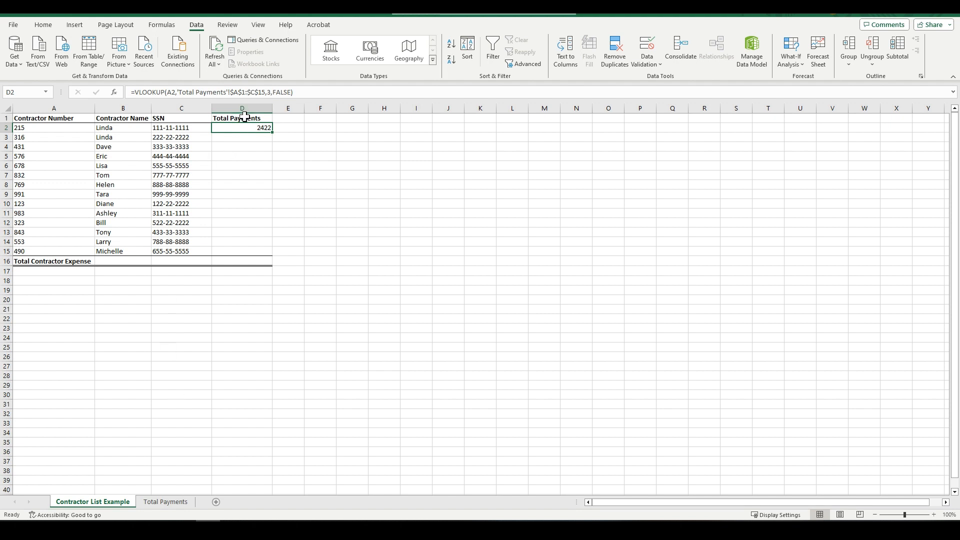
# Review the contractor payment table on the Total Payments sheet that the locked range refers to, and return to the contractor list.
pyautogui.click(176, 502)
pyautogui.click(74, 122)
pyautogui.moveTo(74, 121); pyautogui.dragTo(143, 261)
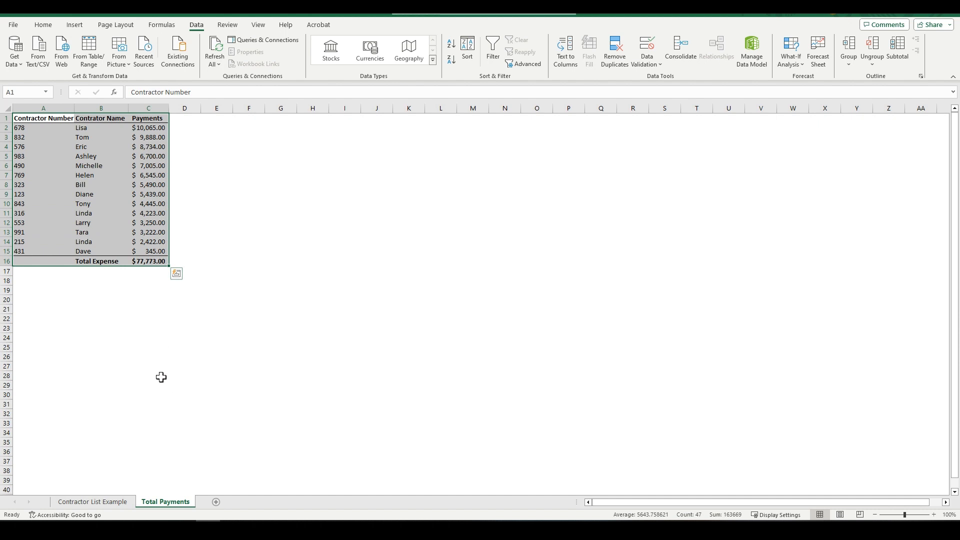
pyautogui.click(113, 503)
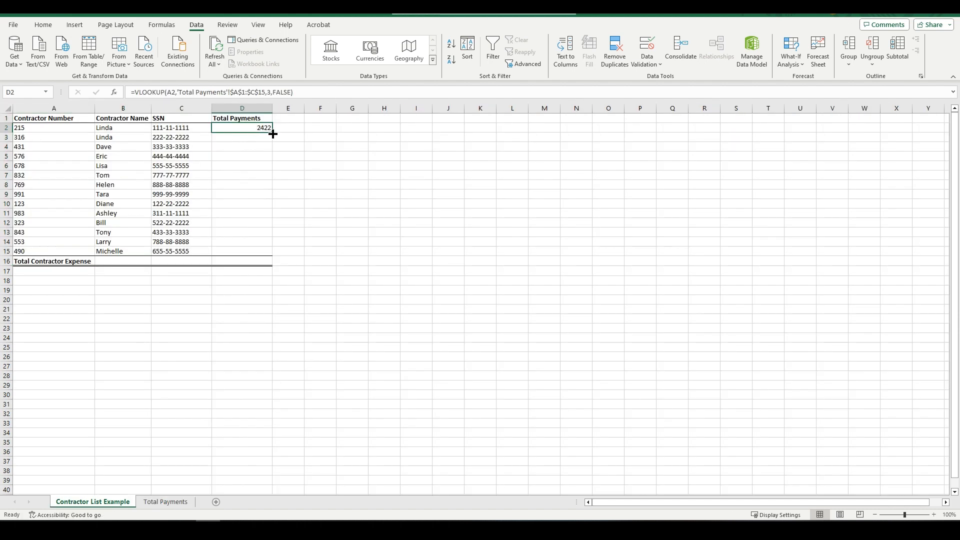
# Fill the VLOOKUP formula from D2 down the Total Payments column and clear the copy in total row cell D16.
pyautogui.doubleClick(273, 134)
pyautogui.click(245, 260)
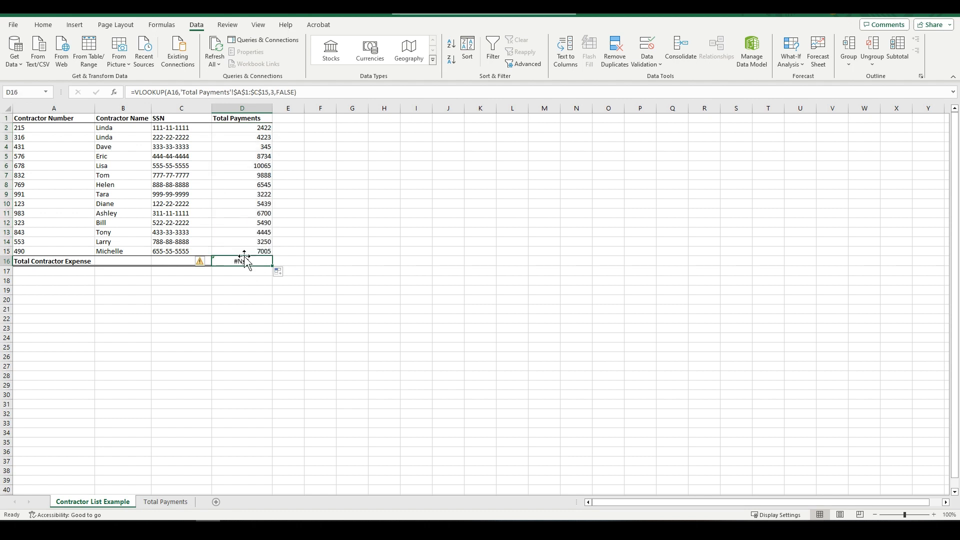
pyautogui.press('Delete')
pyautogui.click(350, 223)
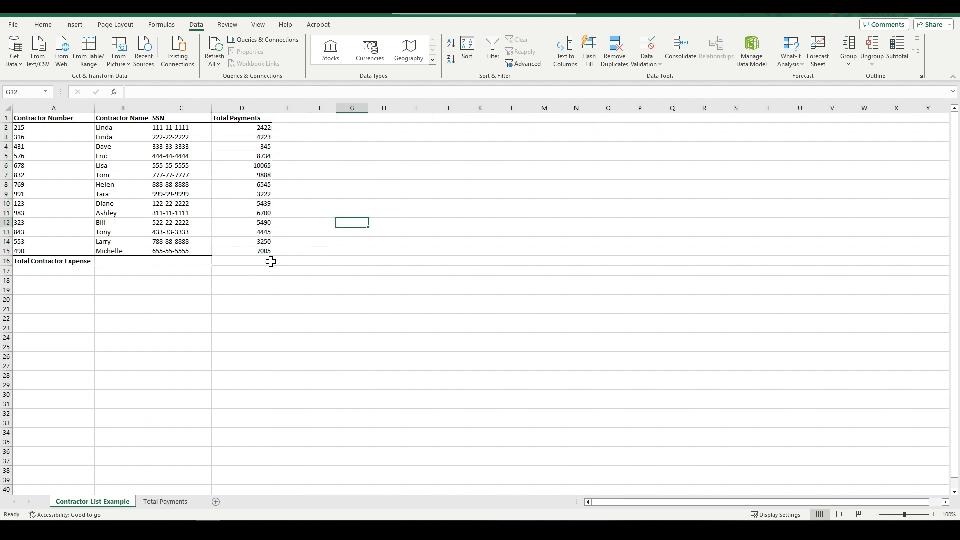
# Total D2:D15 in D16 with AutoSum and compare it with the total expense on the Total Payments sheet.
pyautogui.click(204, 259)
pyautogui.click(235, 259)
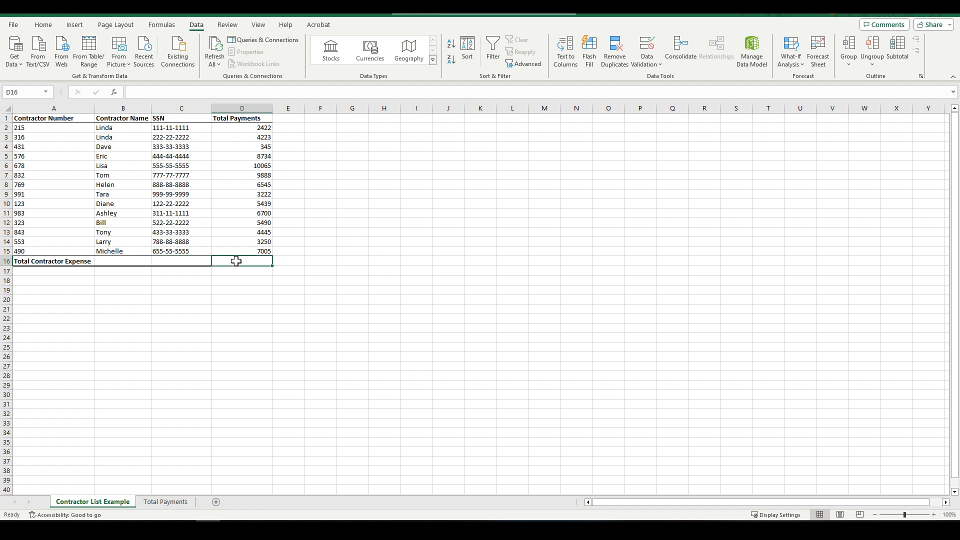
pyautogui.click(269, 328)
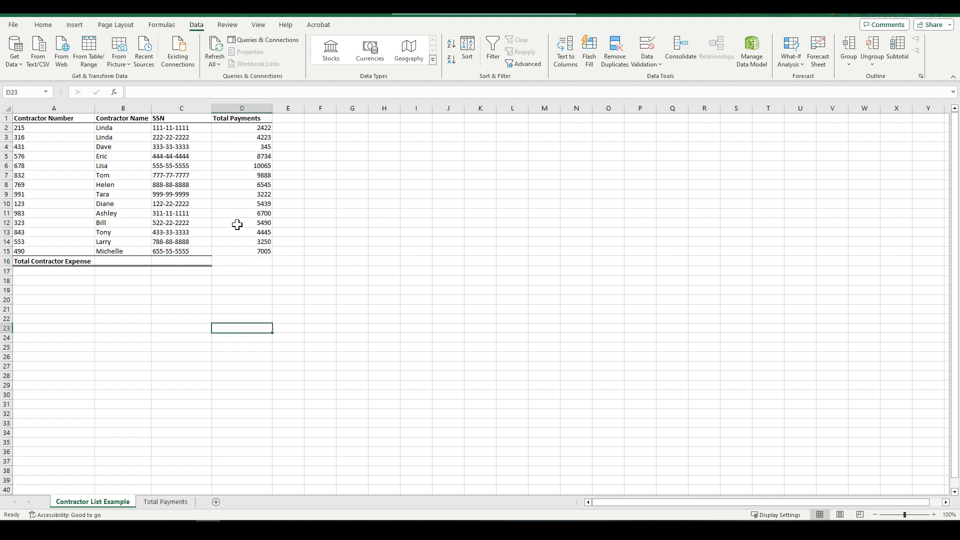
pyautogui.click(237, 262)
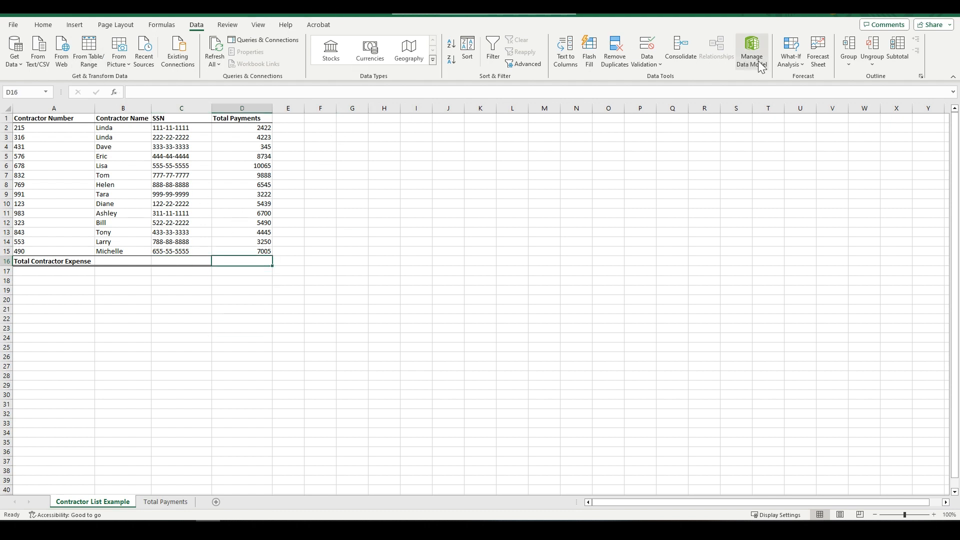
pyautogui.click(43, 26)
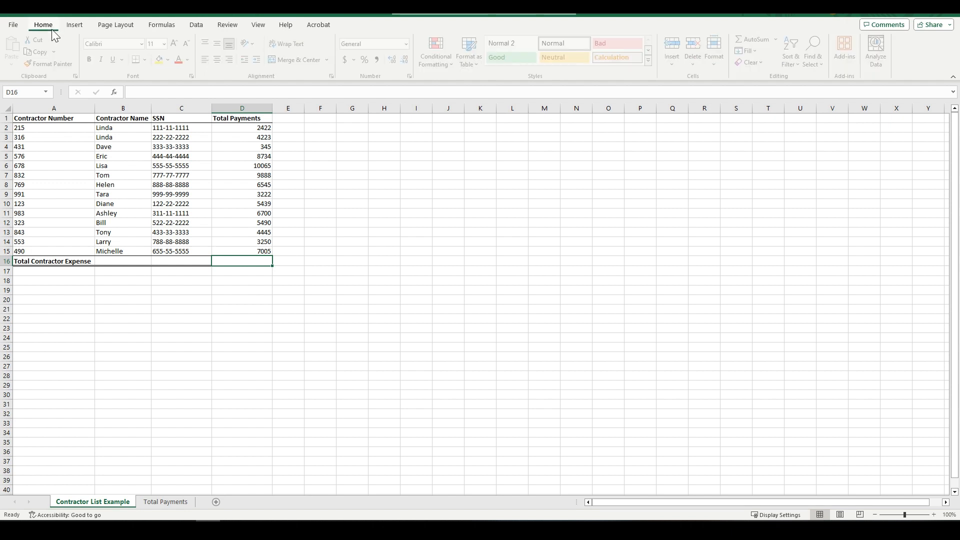
pyautogui.click(756, 39)
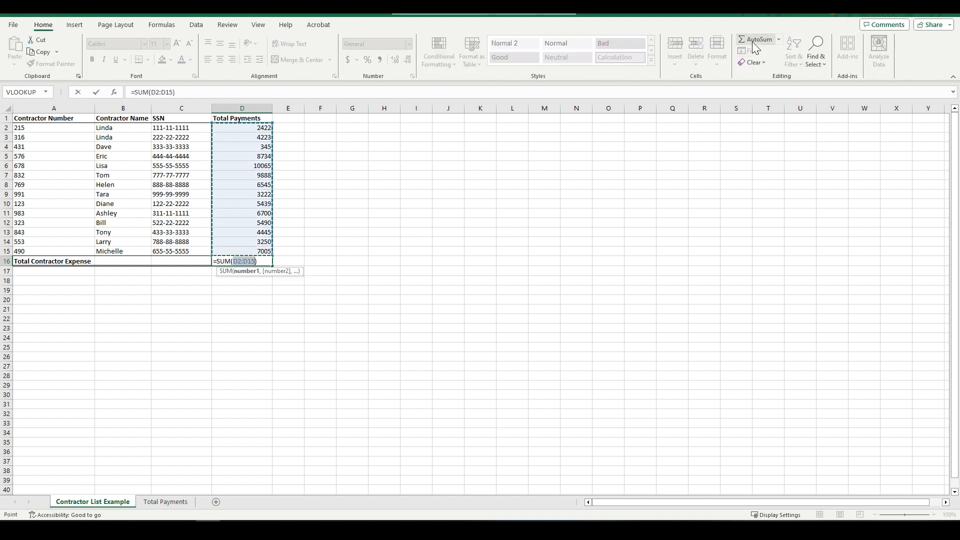
pyautogui.press('Return')
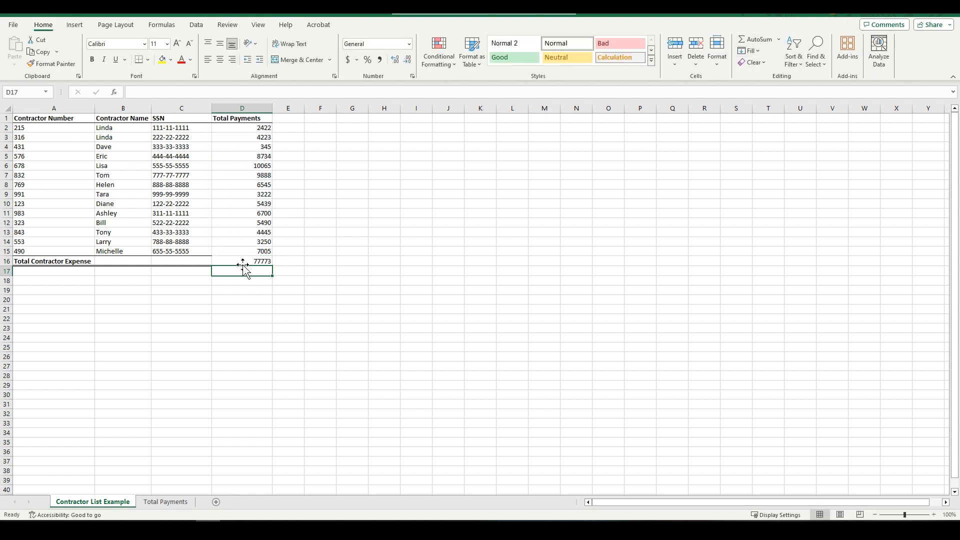
pyautogui.click(183, 504)
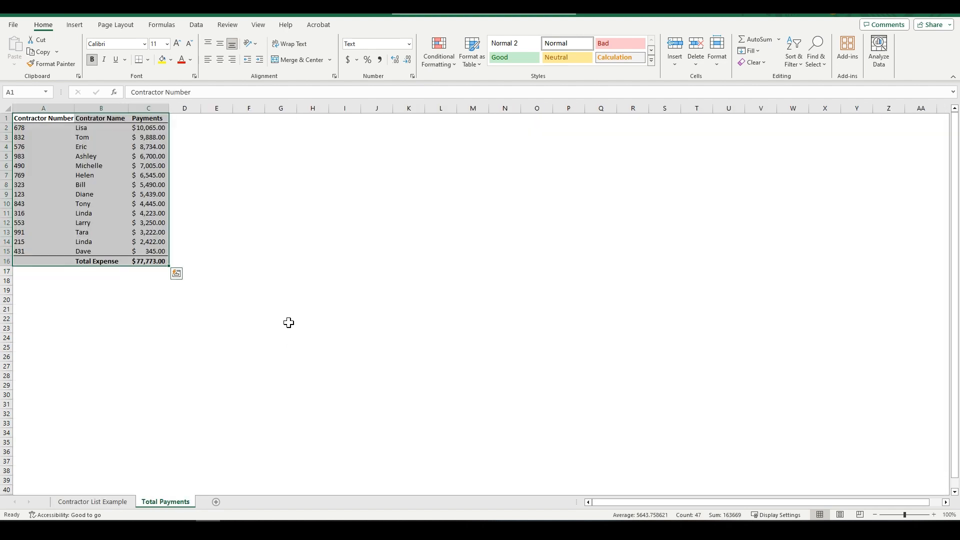
# Apply the dollar Accounting number format to the whole Total Payments column on the Contractor List Example sheet.
pyautogui.click(86, 503)
pyautogui.click(243, 108)
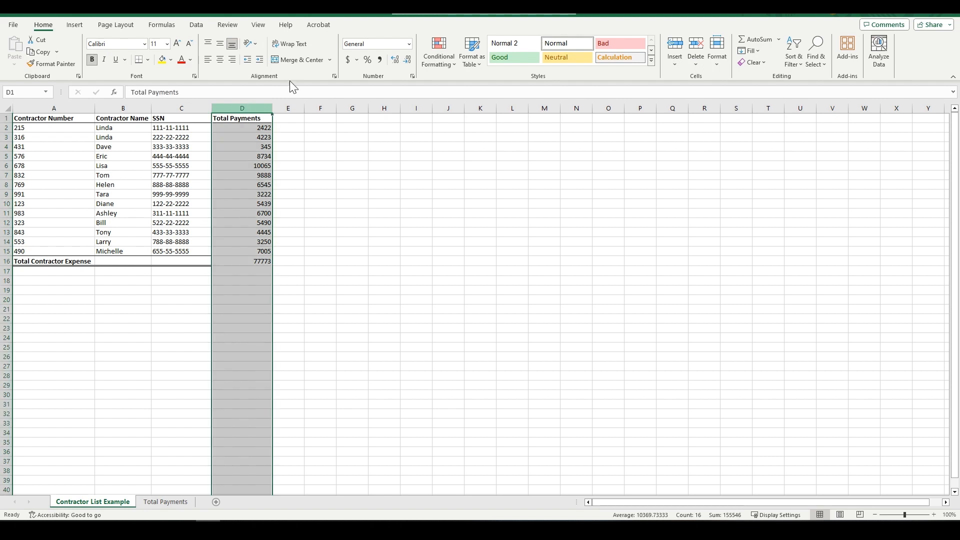
pyautogui.click(347, 60)
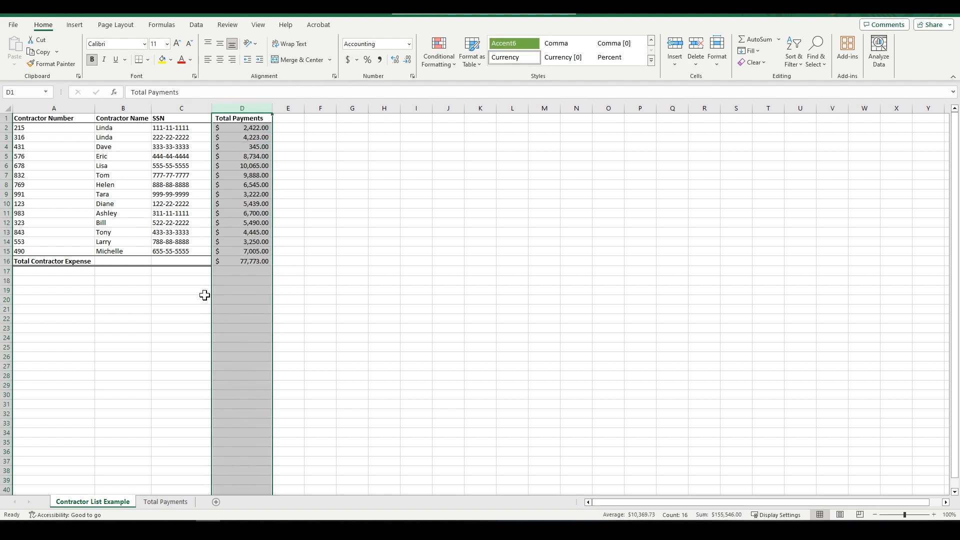
# Copy the border formatting from C16 to D16 with Format Painter and reapply the dollar Accounting format to D16.
pyautogui.click(192, 261)
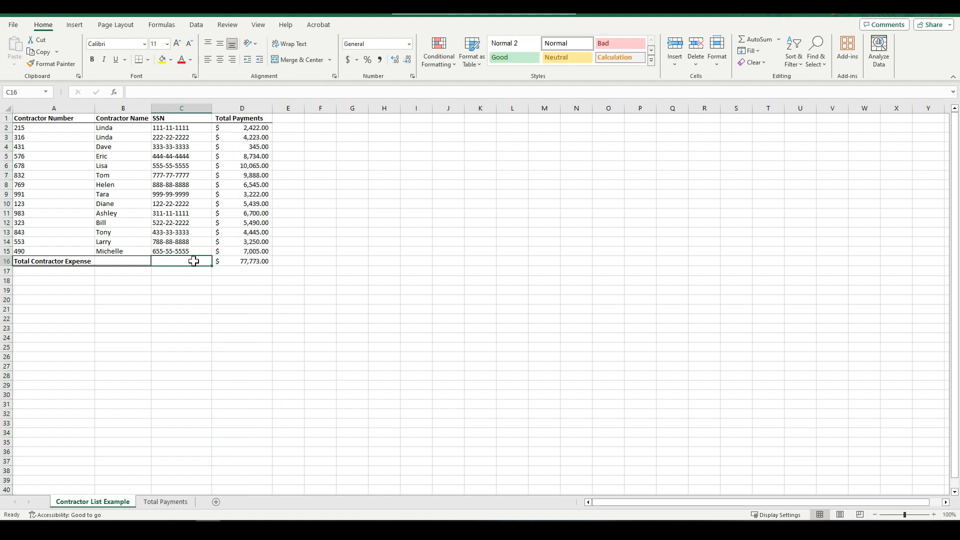
pyautogui.click(41, 64)
pyautogui.click(235, 259)
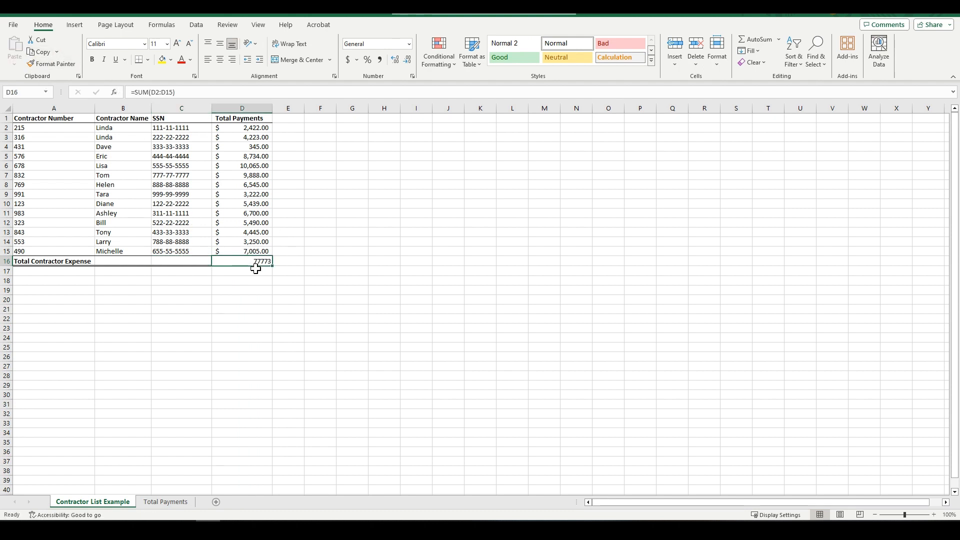
pyautogui.click(348, 59)
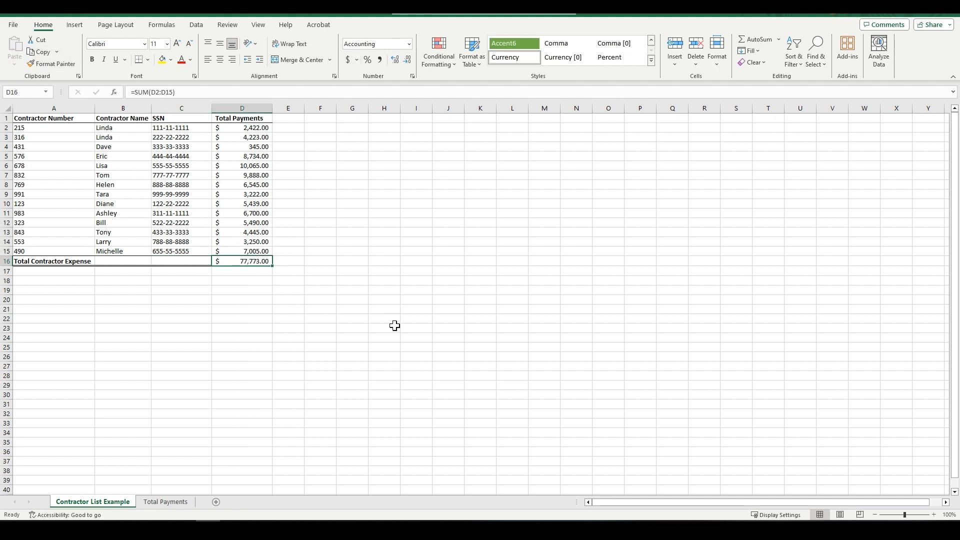
pyautogui.click(390, 330)
pyautogui.click(267, 326)
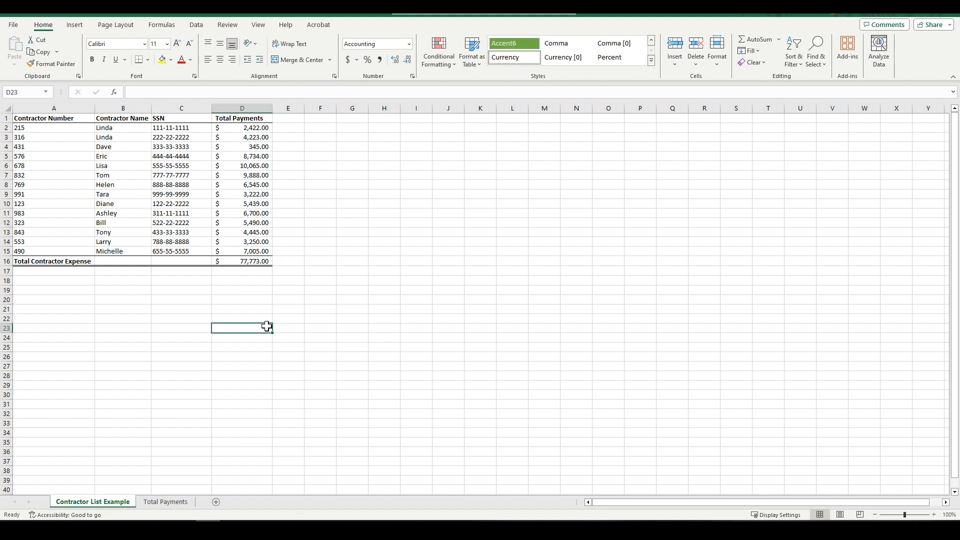